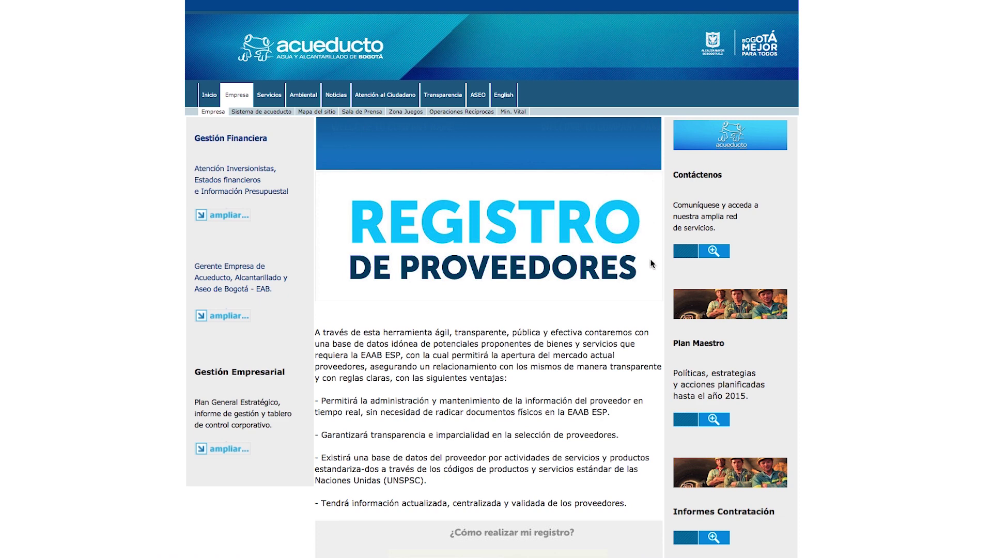
# Scroll down the Registro de Proveedores page to the Documentos ayuda section with REGÍSTRATE and INICIAR SESIÓN
pyautogui.scroll(-1, 649, 301)
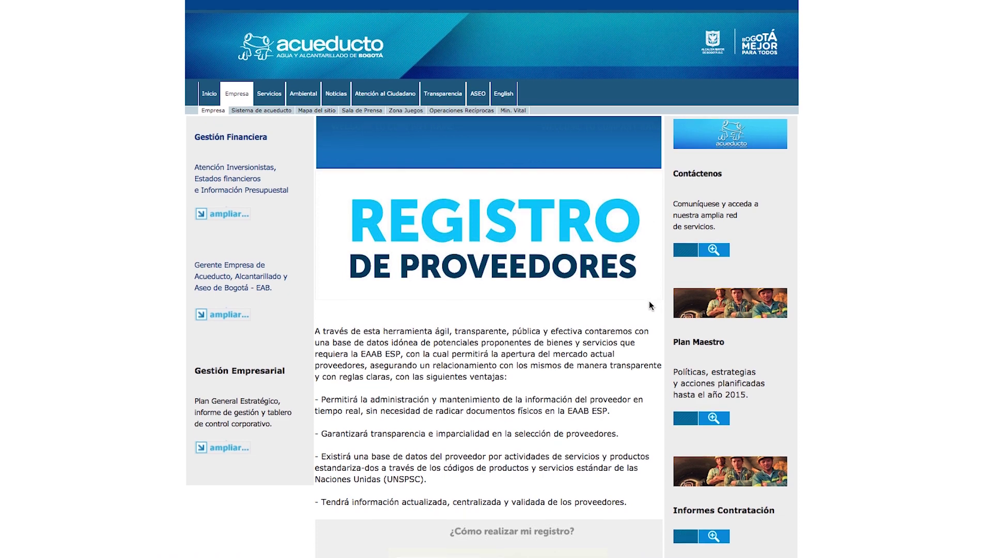
pyautogui.scroll(-10, 649, 305)
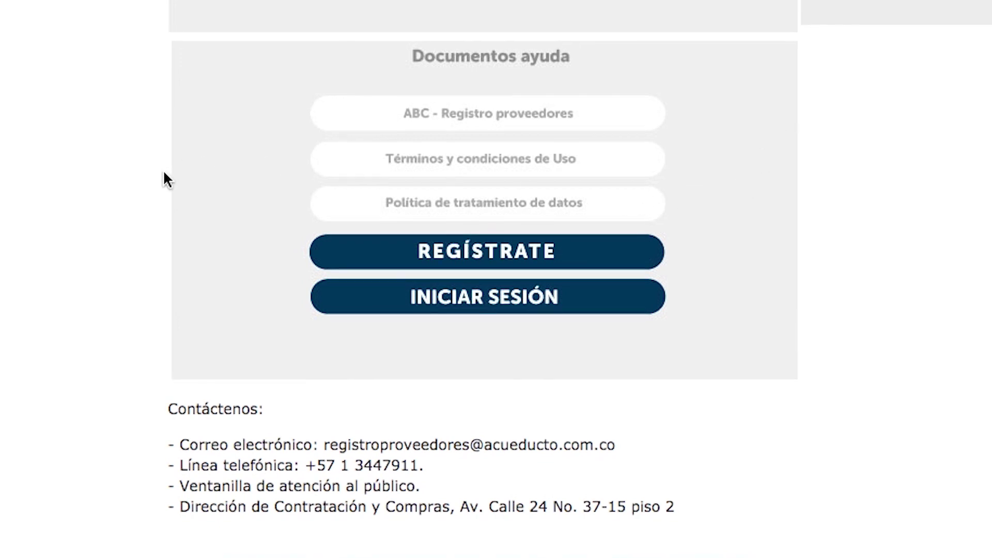
# Enter the supplier's name, contact name, e-mail address and phone number in the self-registration form
pyautogui.click(437, 265)
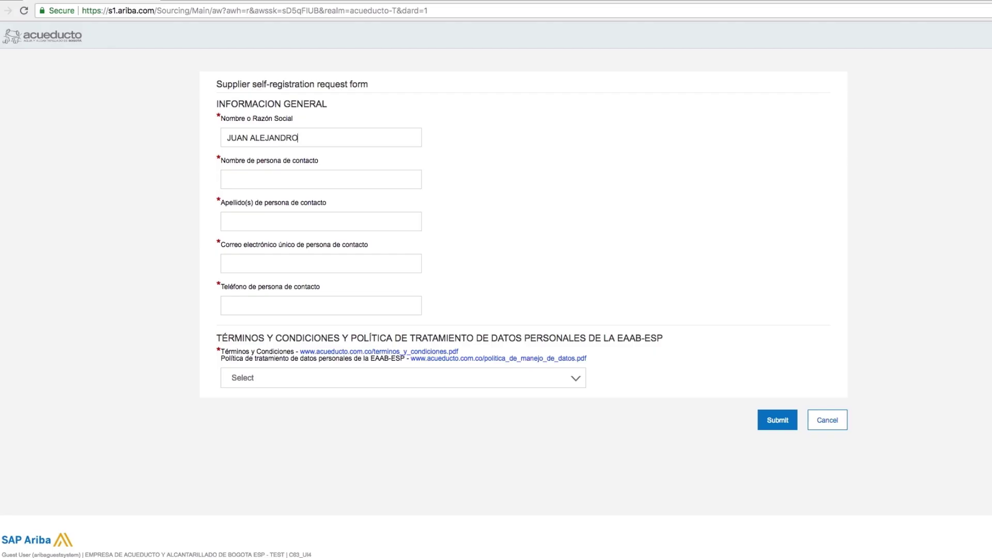
pyautogui.click(348, 179)
pyautogui.press('Down')
pyautogui.press('Return')
pyautogui.press('Tab')
pyautogui.press('Tab')
pyautogui.press('Tab')
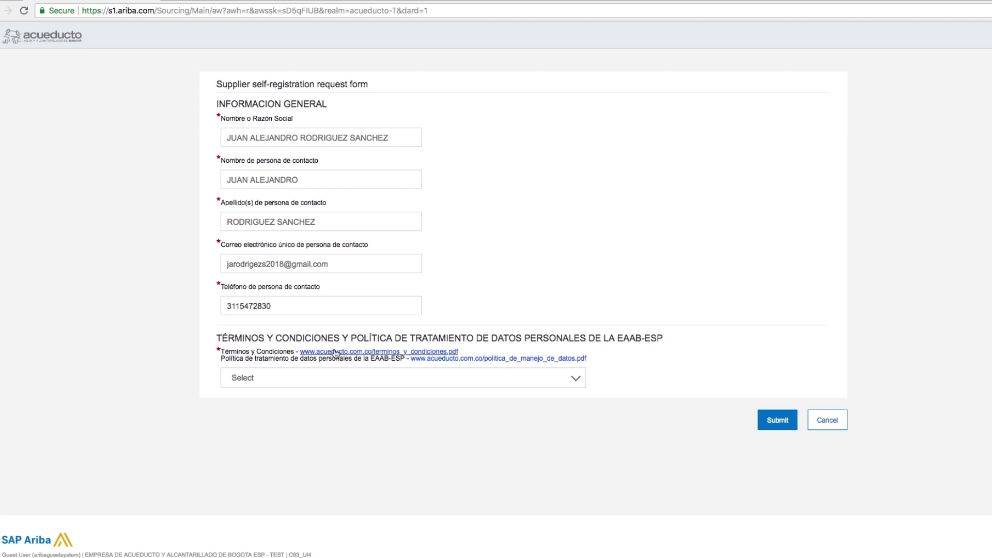
# Review the Términos y Condiciones and data-policy PDFs, then select 'He leído y acepto' in the acceptance dropdown
pyautogui.click(335, 352)
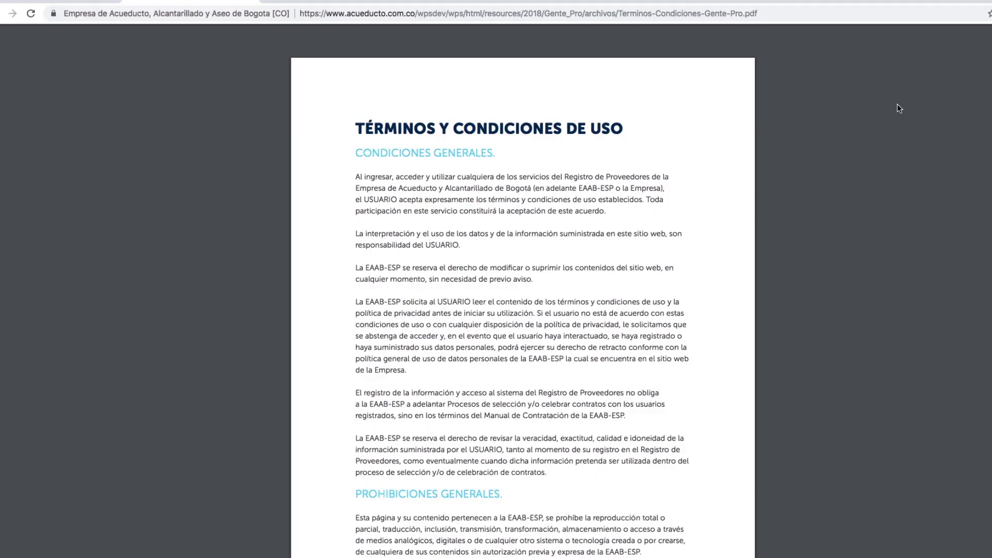
pyautogui.press('super+w')
pyautogui.click(489, 361)
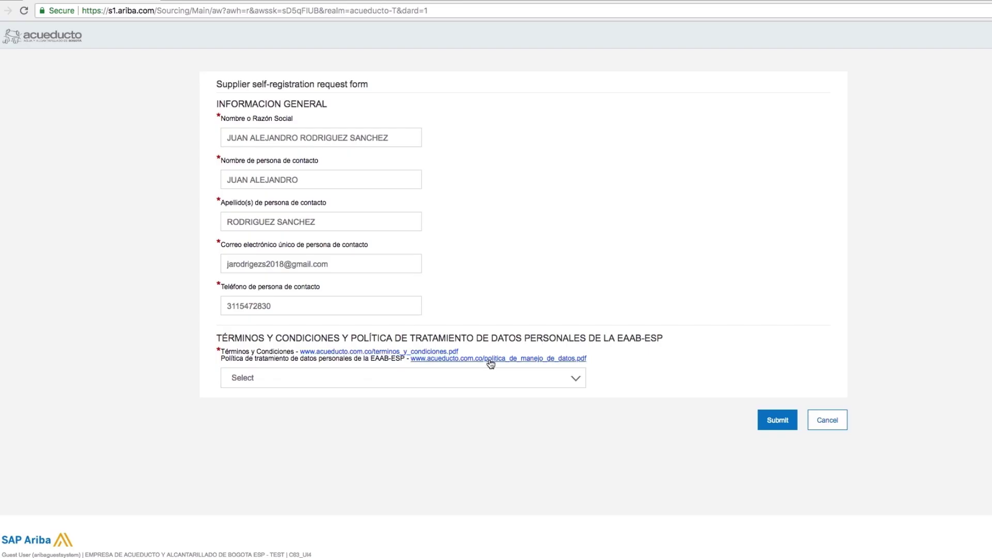
pyautogui.scroll(-5, 523, 310)
pyautogui.scroll(-6, 523, 305)
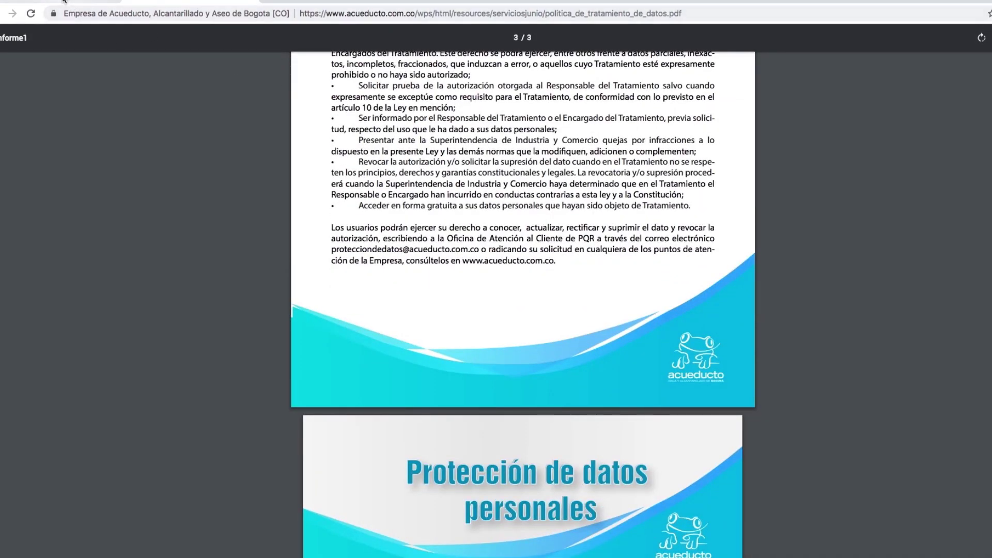
pyautogui.press('super+w')
pyautogui.click(290, 378)
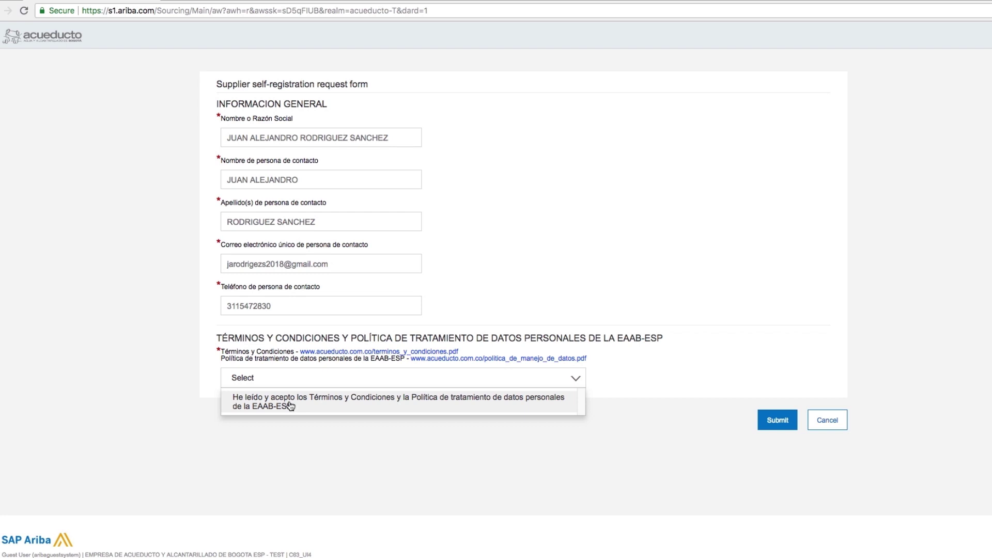
pyautogui.click(290, 406)
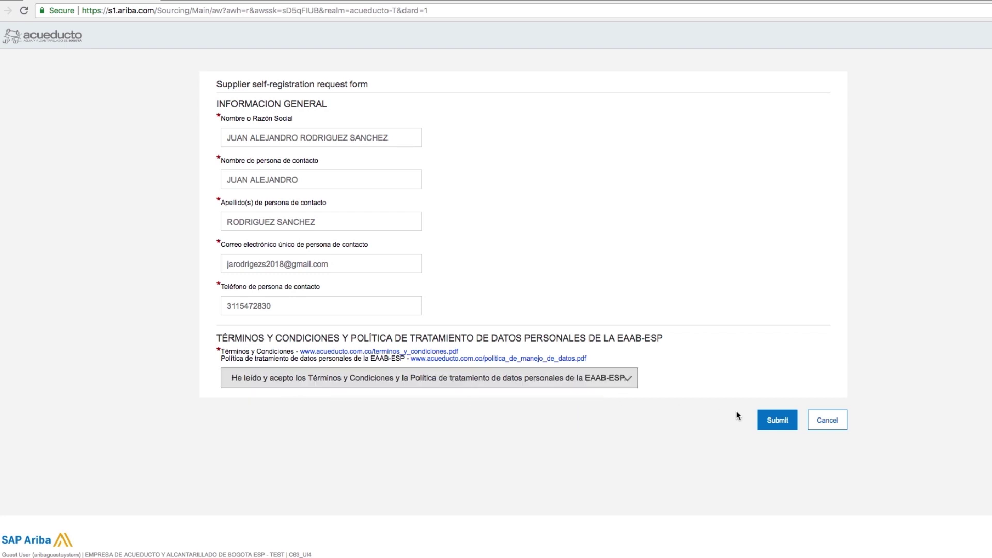
# Submit the registration request and read the receipt e-mail in Gmail
pyautogui.click(777, 420)
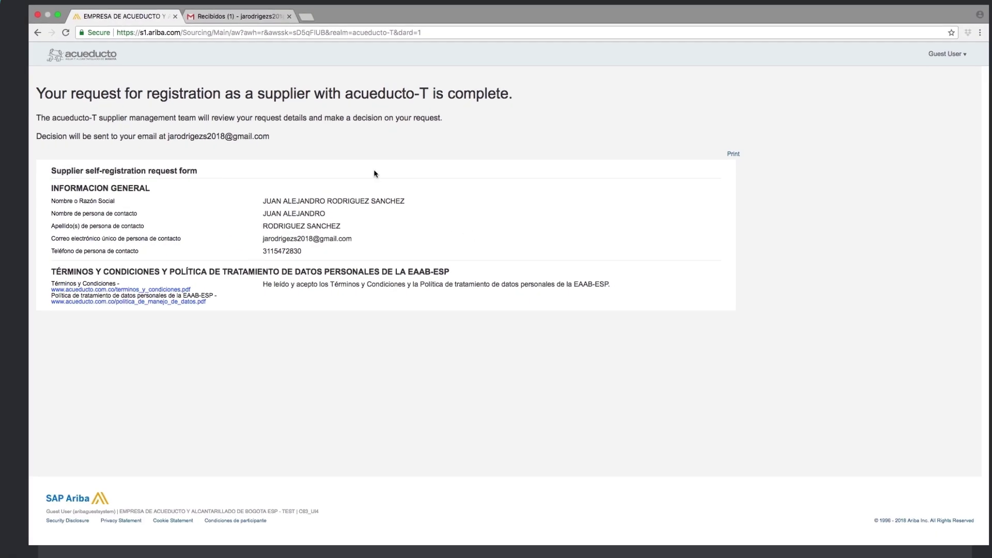
pyautogui.click(245, 20)
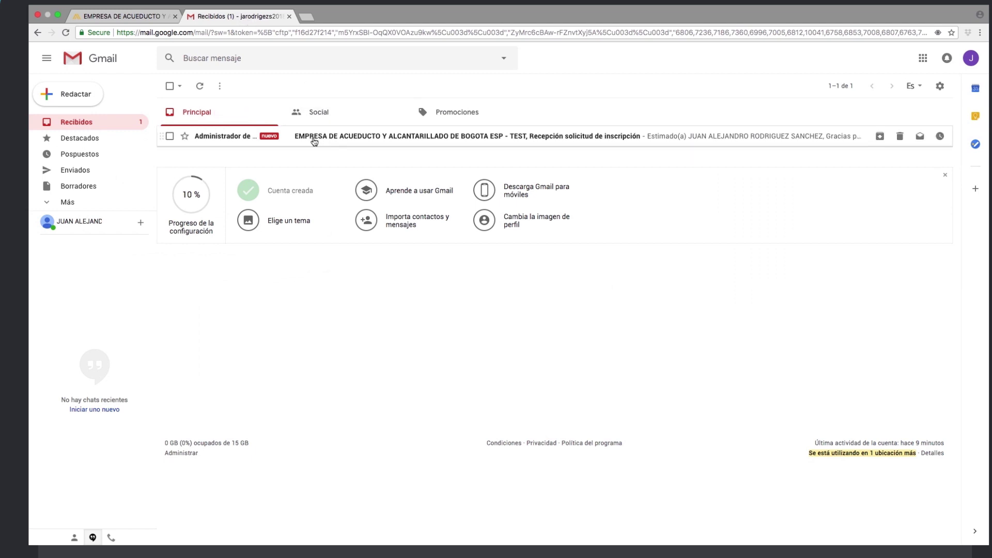
pyautogui.click(315, 139)
pyautogui.moveTo(190, 212); pyautogui.dragTo(496, 214)
pyautogui.click(190, 232)
pyautogui.moveTo(190, 232); pyautogui.dragTo(699, 232)
# Open the aribasystem 'Continúe con el registro como proveedor' e-mail from the inbox
pyautogui.click(170, 86)
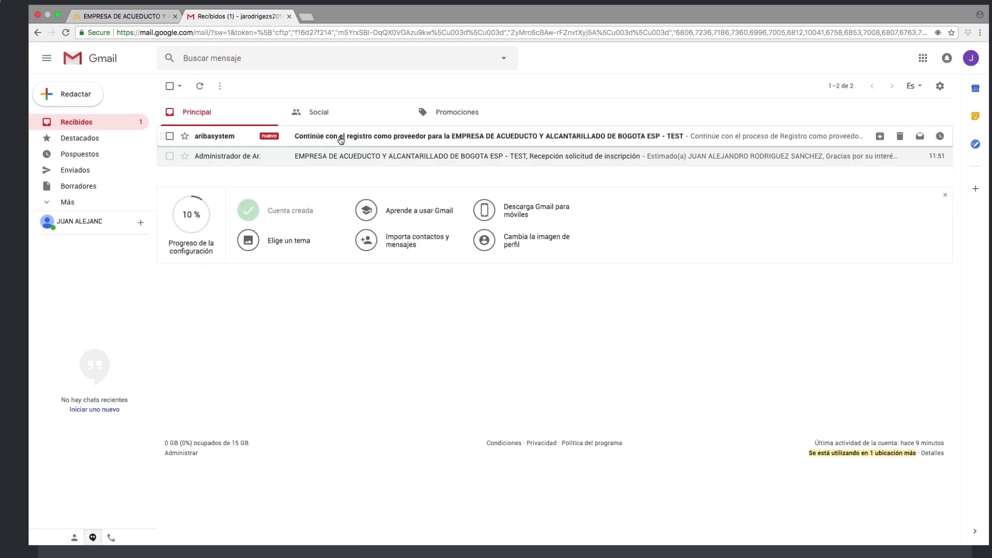
pyautogui.click(306, 141)
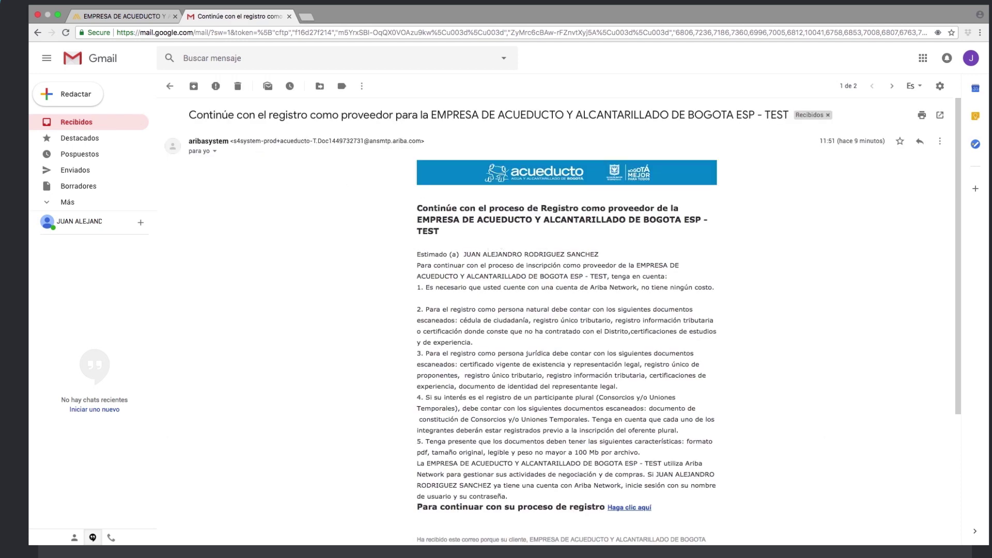
pyautogui.scroll(-2, 547, 238)
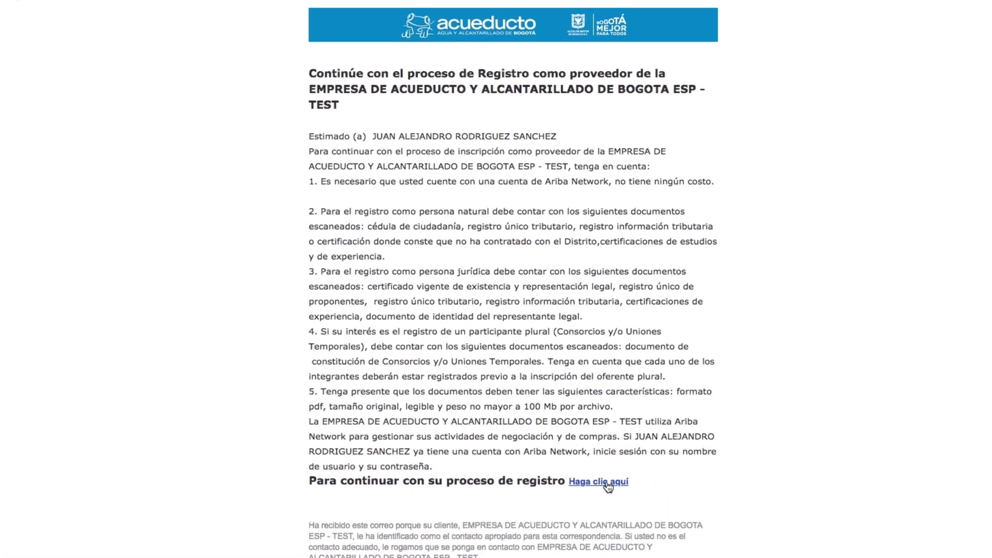
# Follow the e-mail's 'Haga clic aquí' link and choose Suscribirse on the Ariba Commerce welcome page
pyautogui.click(607, 483)
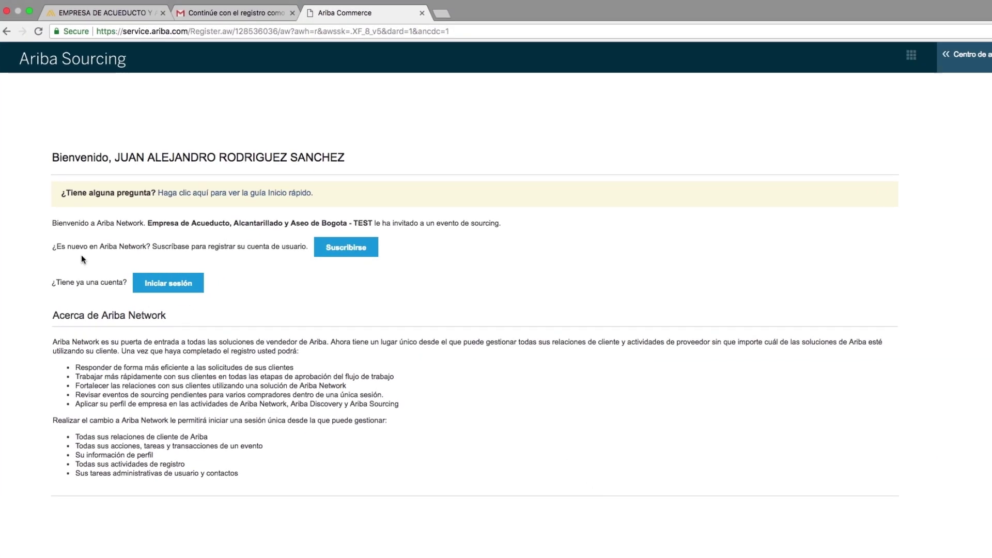
pyautogui.moveTo(59, 246); pyautogui.dragTo(308, 248)
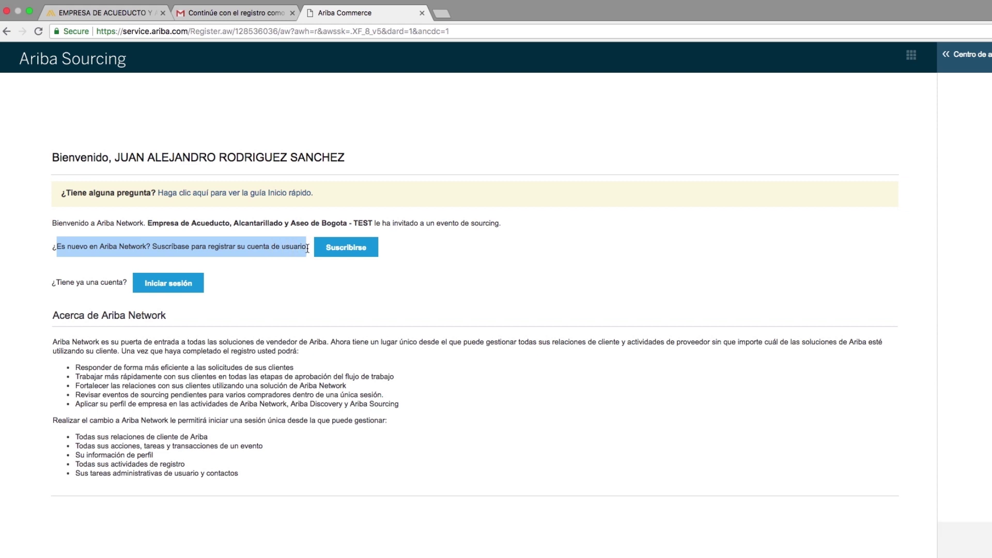
pyautogui.moveTo(51, 283); pyautogui.dragTo(130, 280)
pyautogui.click(286, 275)
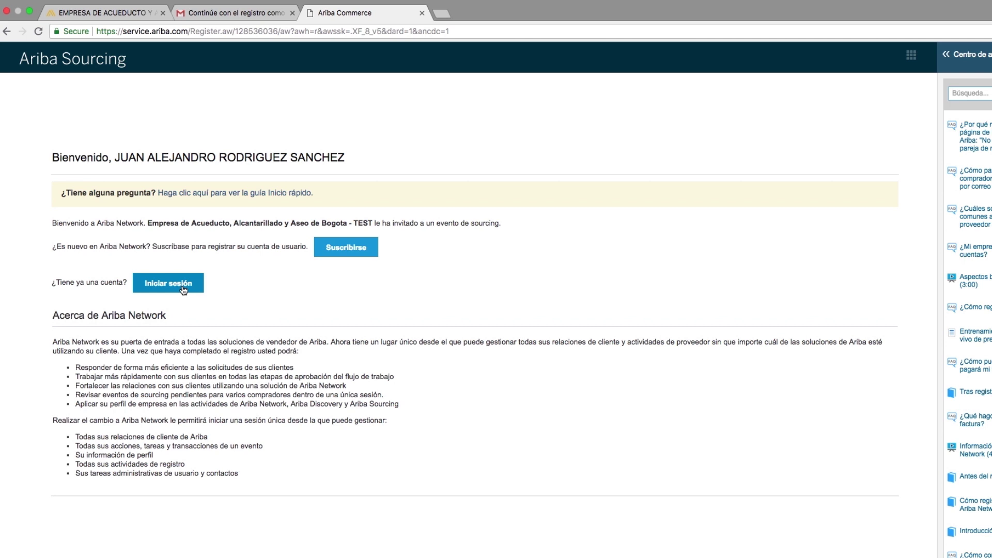
pyautogui.click(356, 252)
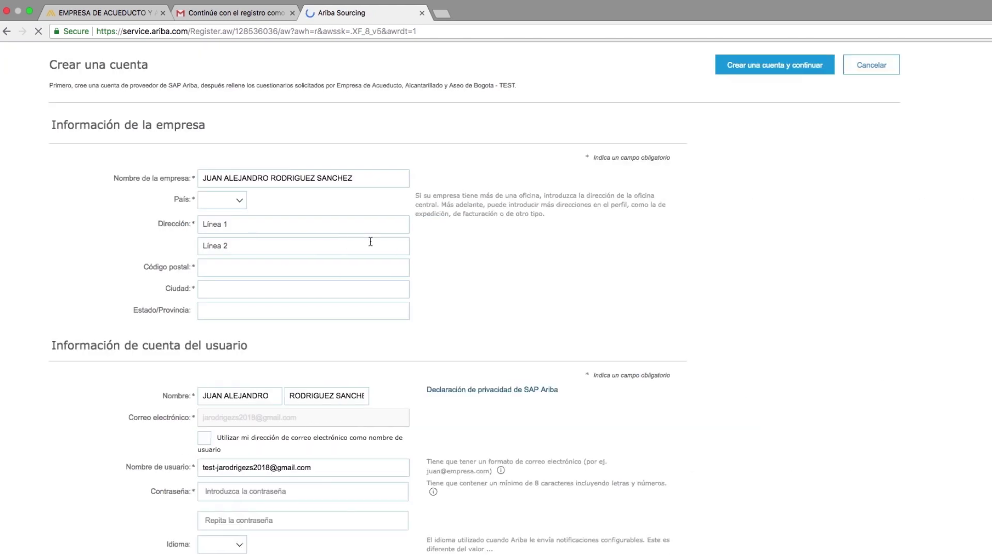
# Set the country to Colombia and fill in the company's street address lines, city, state and postal code
pyautogui.click(395, 227)
pyautogui.write('col')
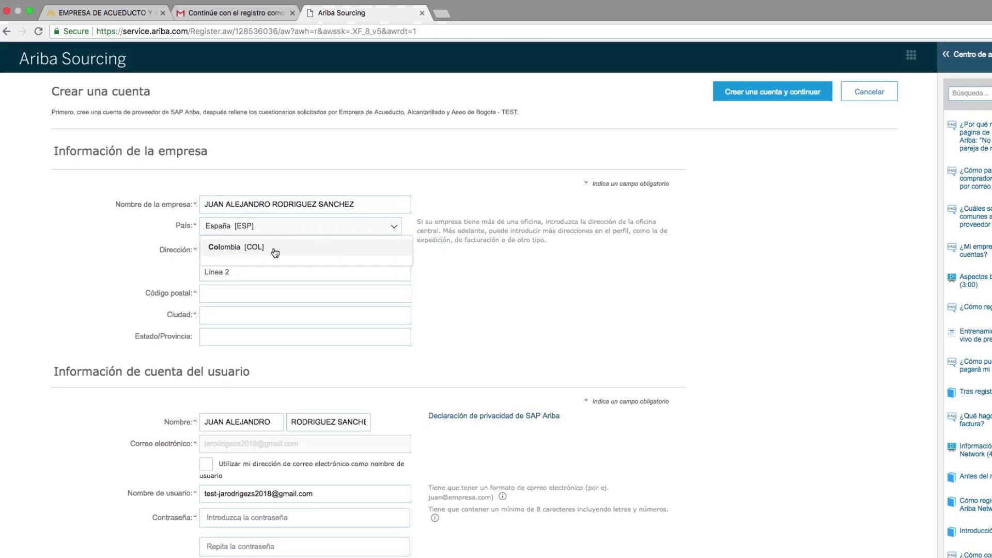
pyautogui.click(288, 248)
pyautogui.click(242, 250)
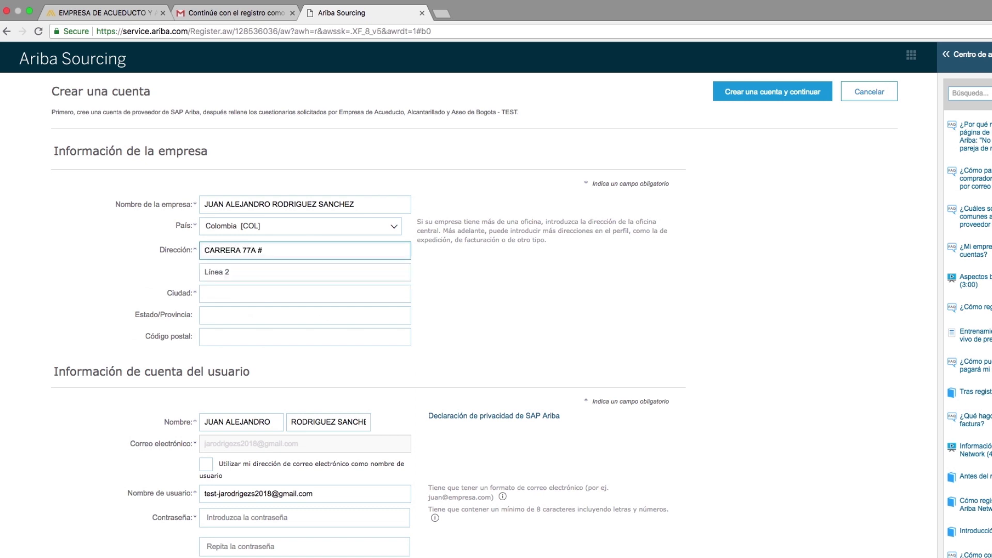
pyautogui.press('Tab')
pyautogui.write('INTERI')
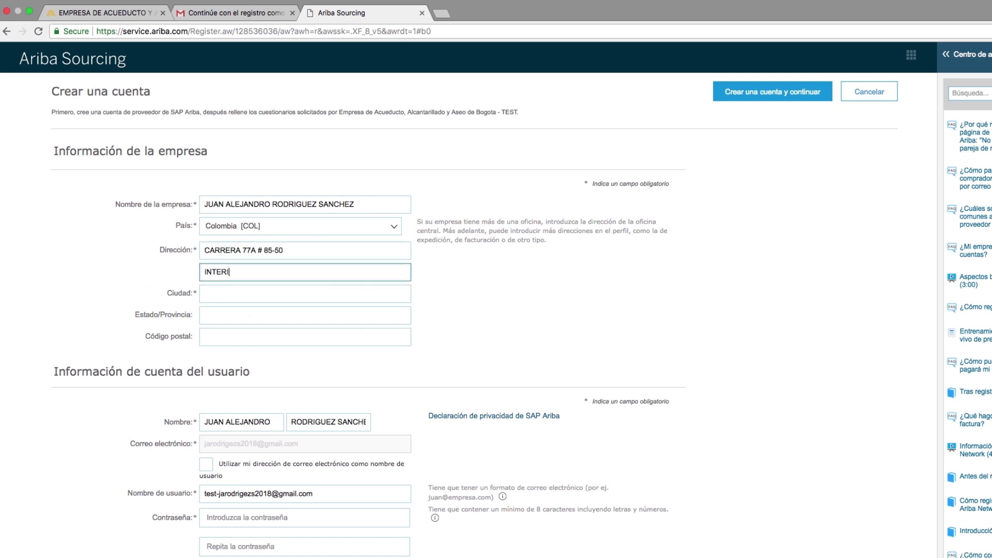
pyautogui.write('OR 5 APARTAMENTO 100')
pyautogui.click(251, 293)
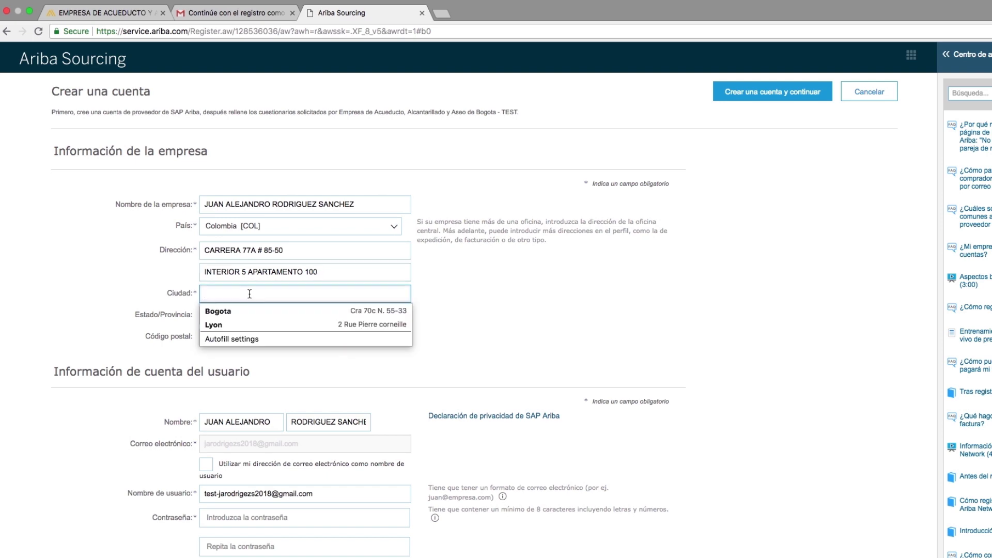
pyautogui.click(223, 312)
pyautogui.click(448, 334)
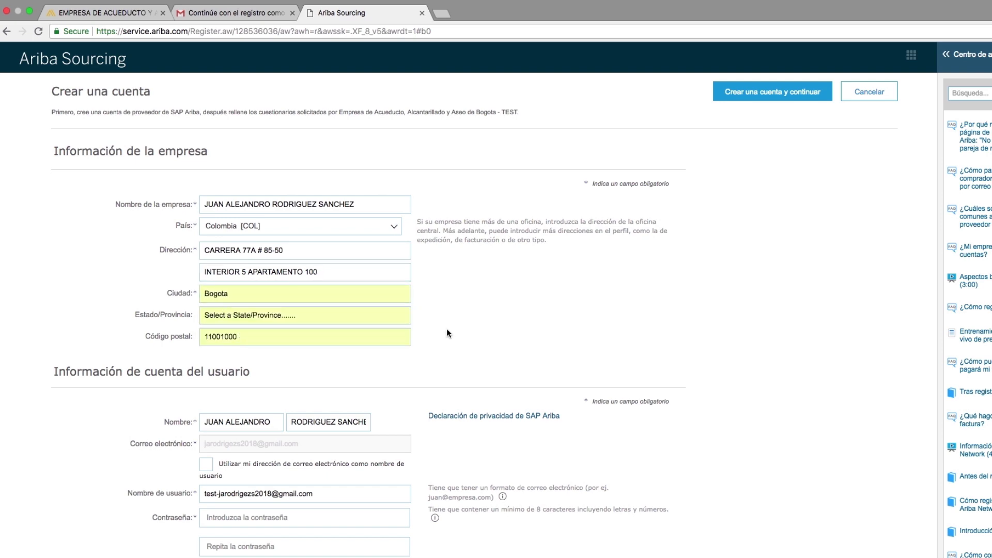
pyautogui.scroll(-5, 338, 219)
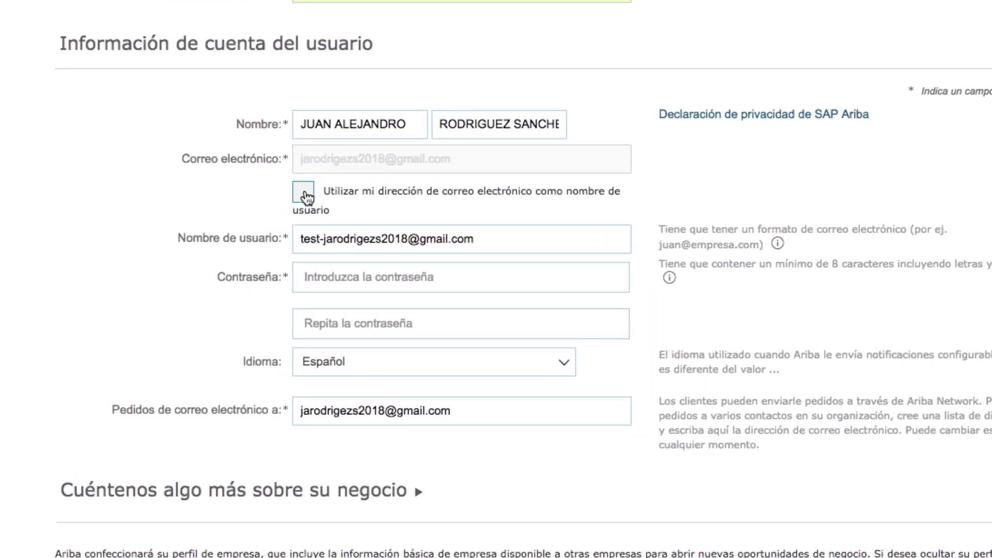
# Use the e-mail as username, set and confirm the password, and accept the terms and privacy statement
pyautogui.click(305, 195)
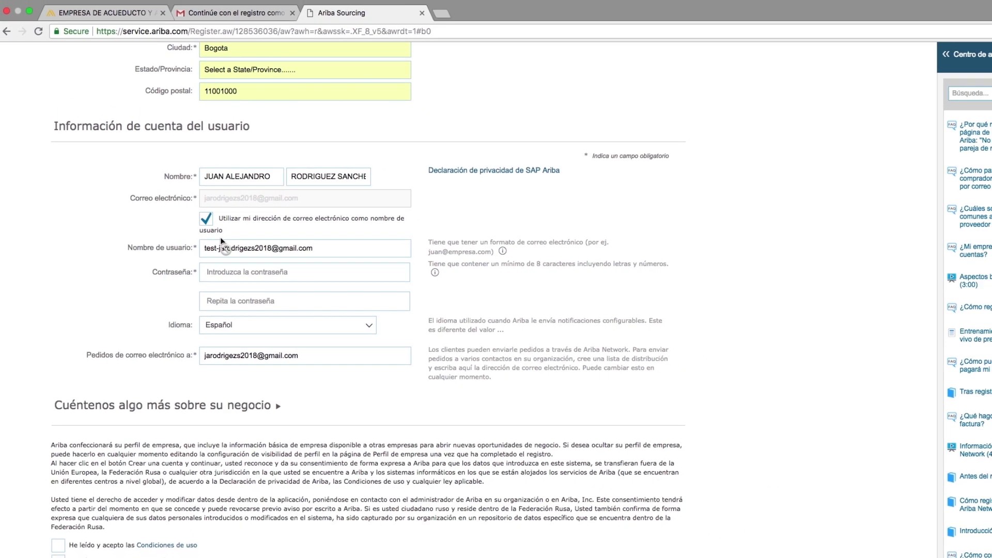
pyautogui.click(238, 272)
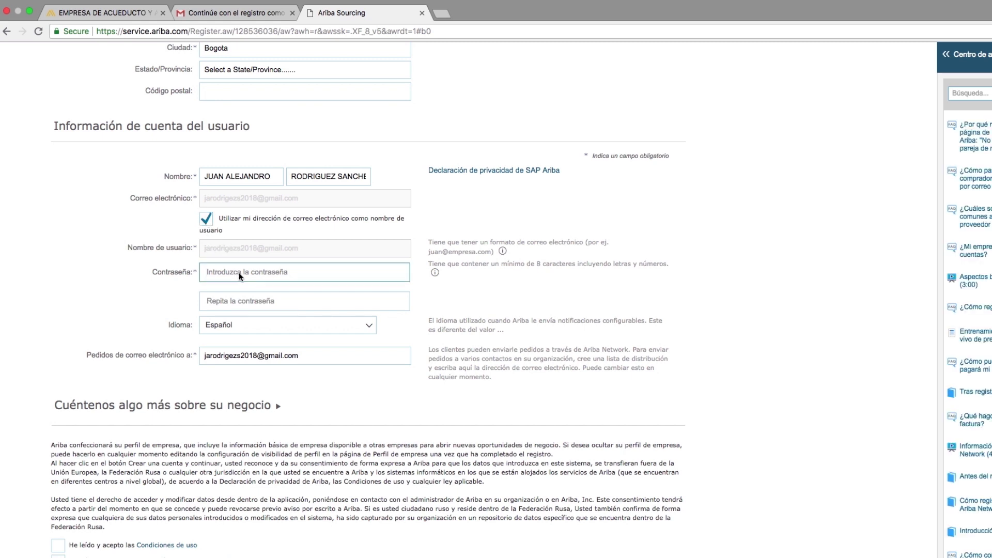
pyautogui.write('********')
pyautogui.click(266, 304)
pyautogui.write('**********')
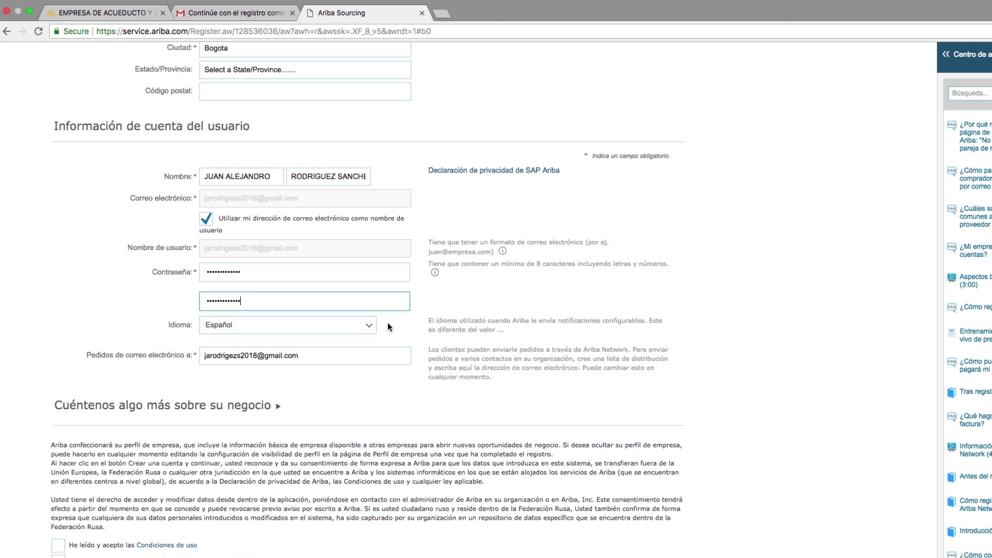
pyautogui.scroll(-5, 392, 330)
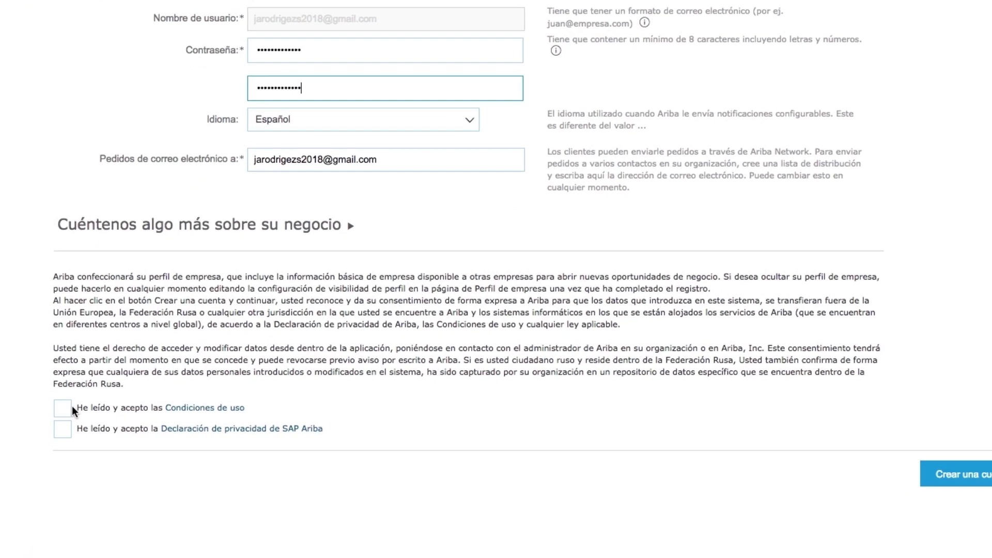
pyautogui.click(60, 417)
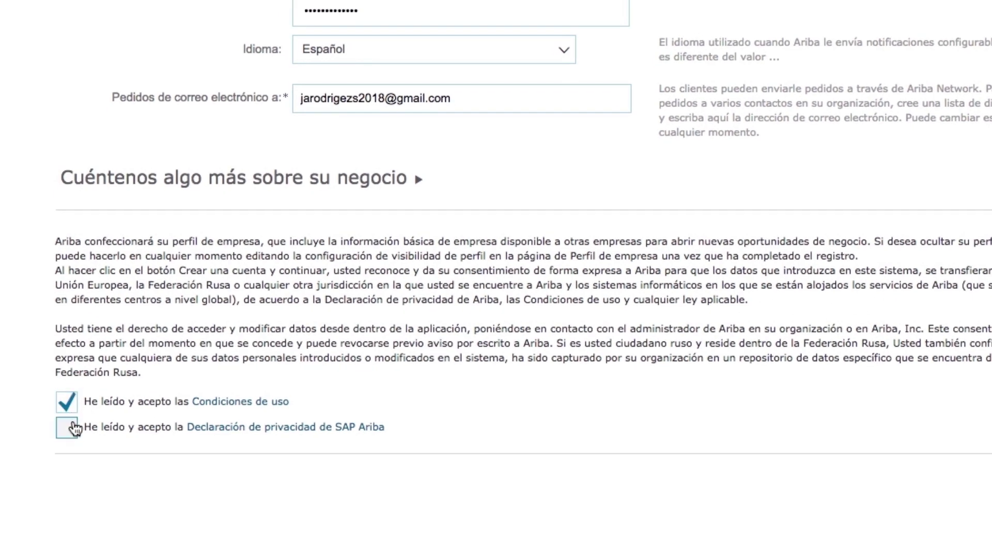
pyautogui.click(67, 428)
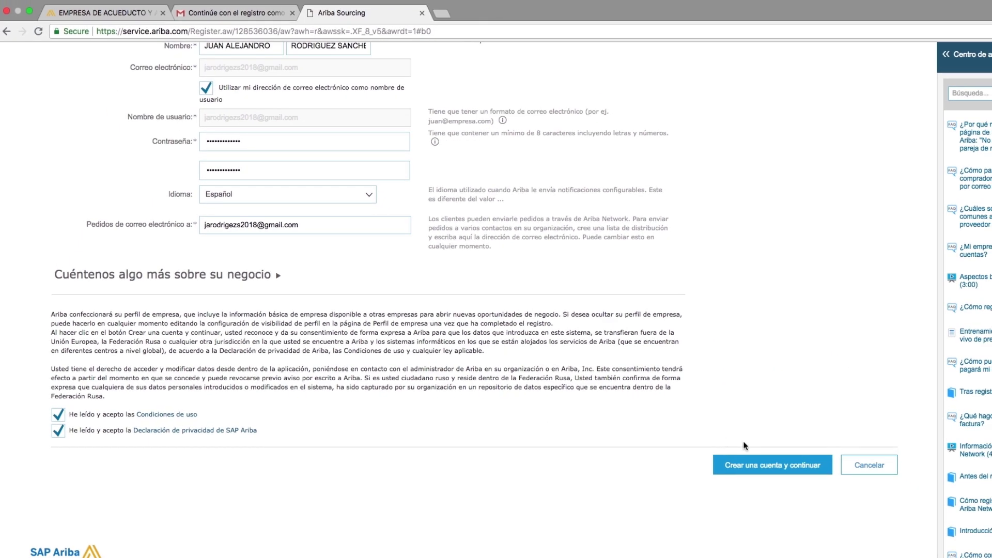
# Create the account, expand all questionnaire sections, and set Nacionalidad to Nacional
pyautogui.click(724, 465)
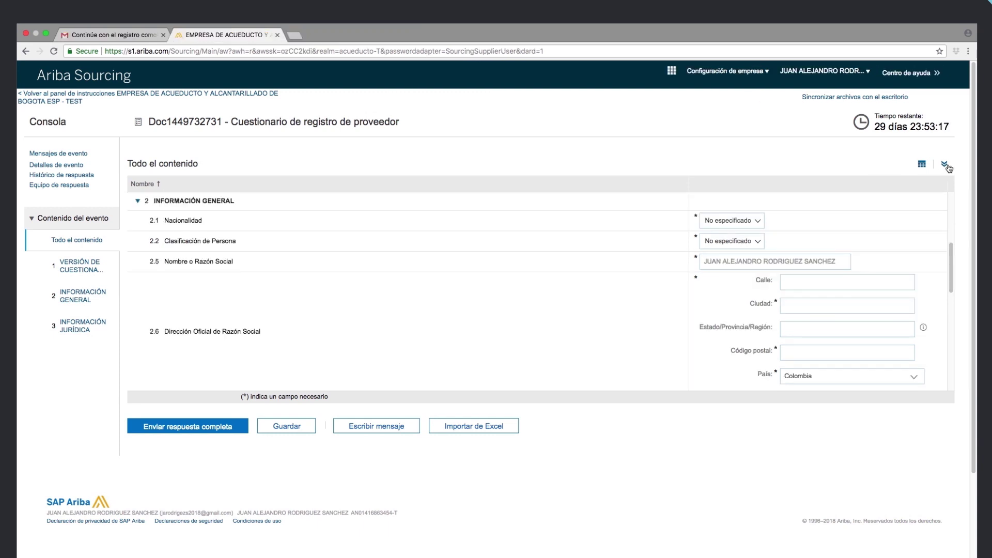
pyautogui.click(945, 165)
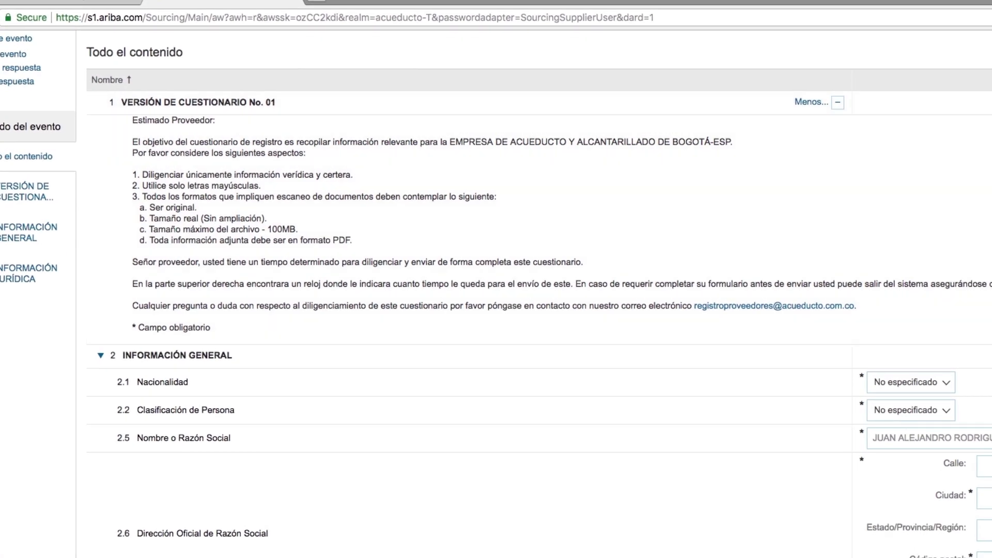
pyautogui.scroll(-5, 134, 116)
pyautogui.scroll(-2, 517, 310)
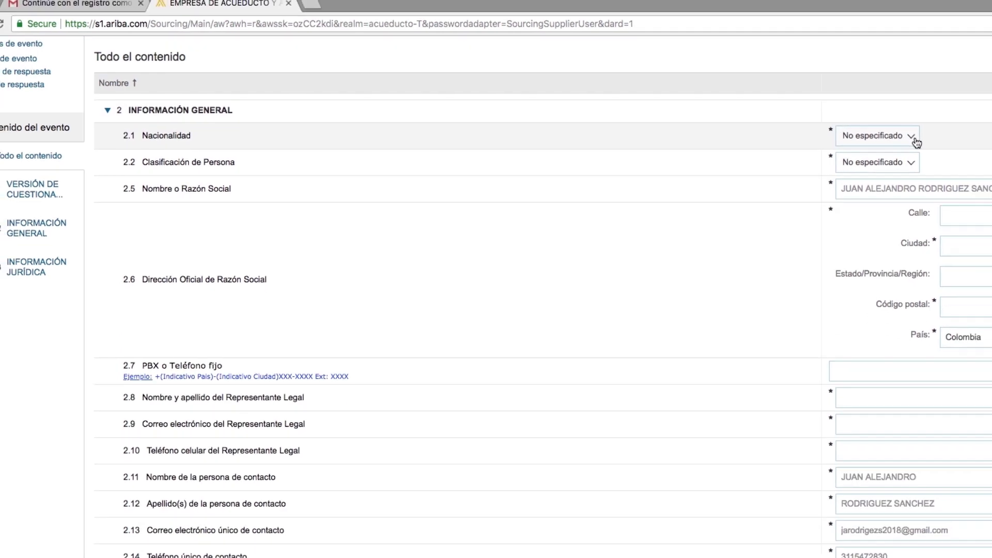
pyautogui.click(914, 137)
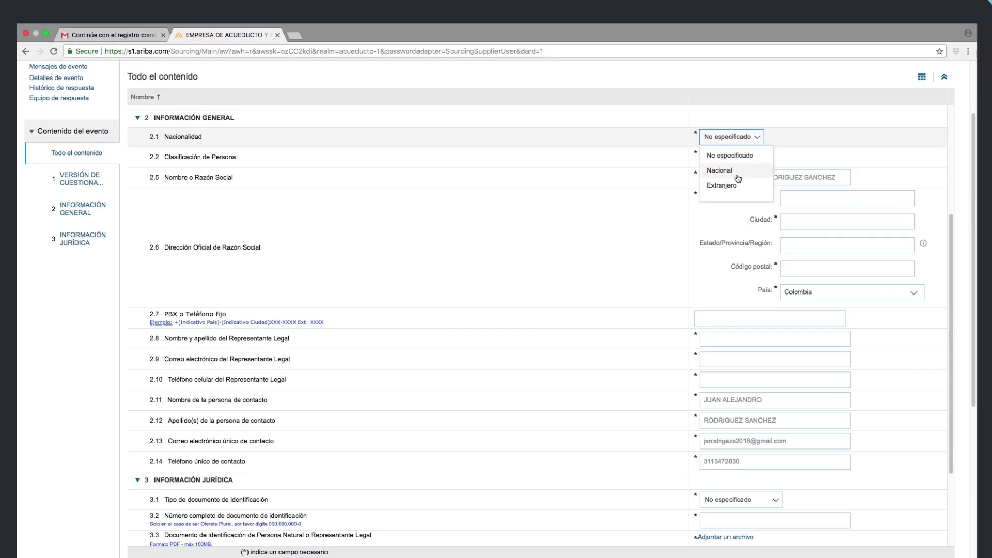
pyautogui.click(736, 172)
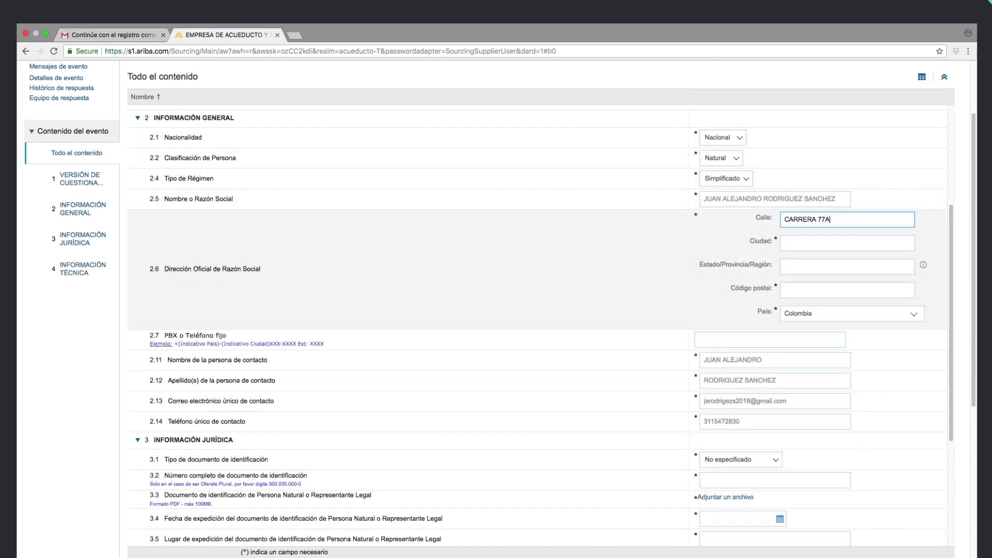
# Fill the address with second line, city and region BOGOTA, postal code 11001000, country Colombia
pyautogui.write('INTERIOR 5 APARTAMENTO 100')
pyautogui.click(818, 245)
pyautogui.write('BOGOTA')
pyautogui.click(817, 269)
pyautogui.write('BOGOTA')
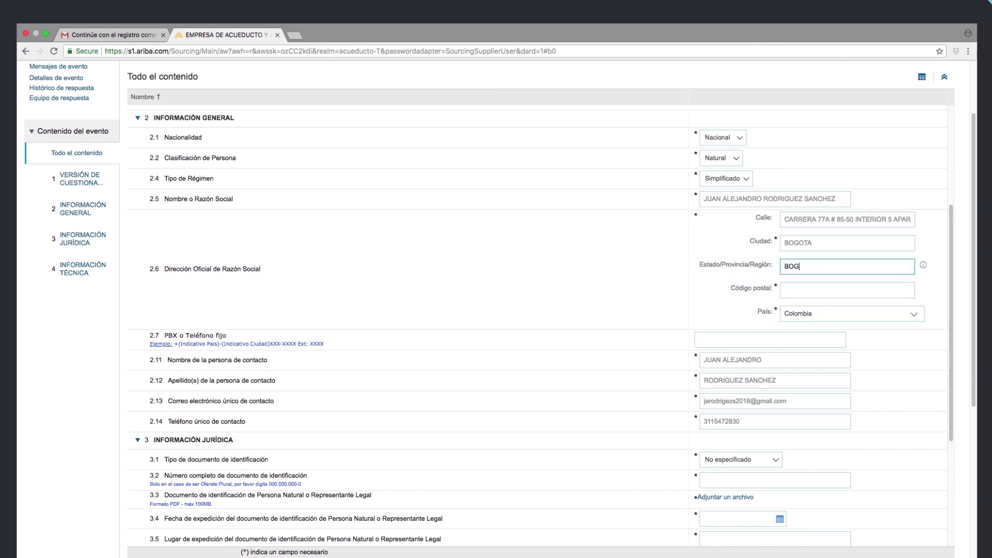
pyautogui.click(898, 290)
pyautogui.write('11001000')
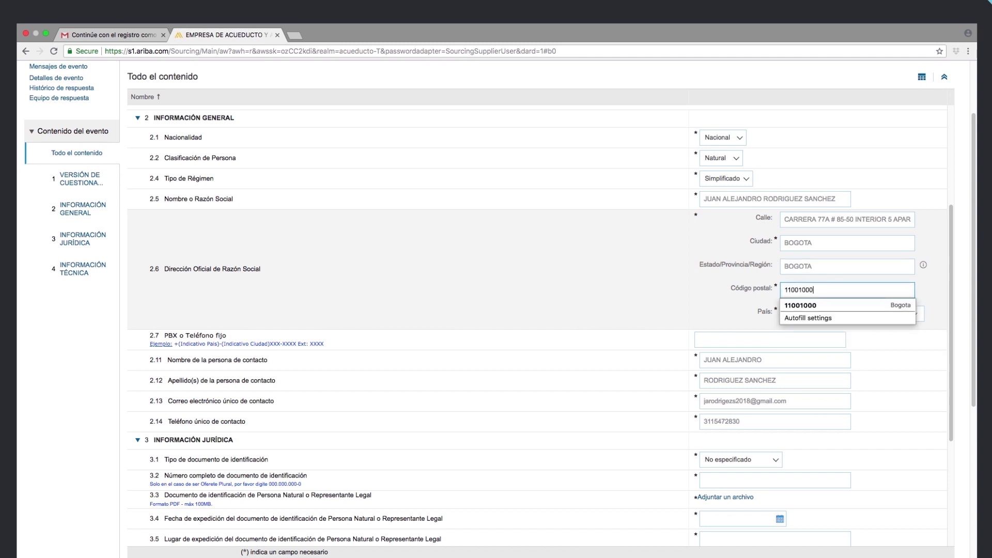
pyautogui.click(801, 306)
pyautogui.click(914, 313)
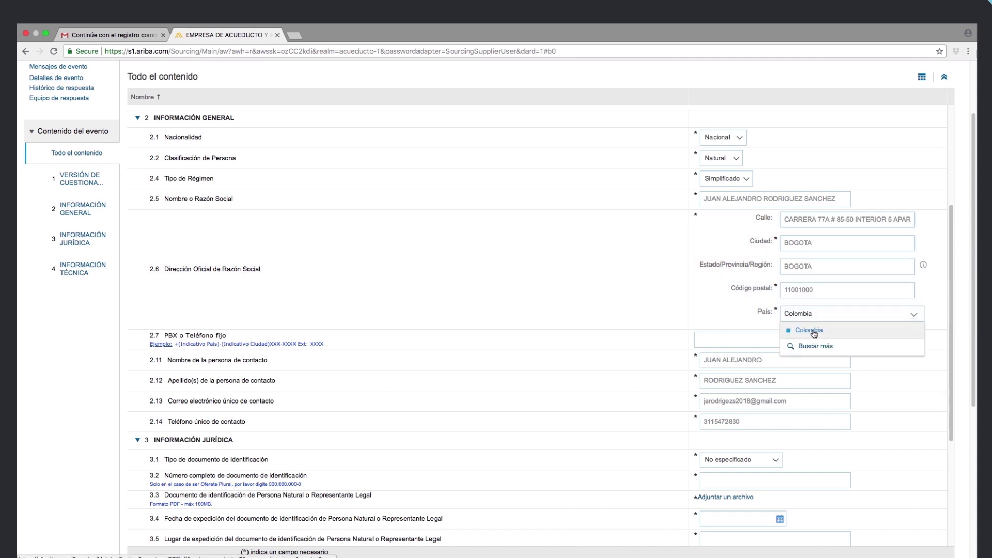
pyautogui.click(827, 331)
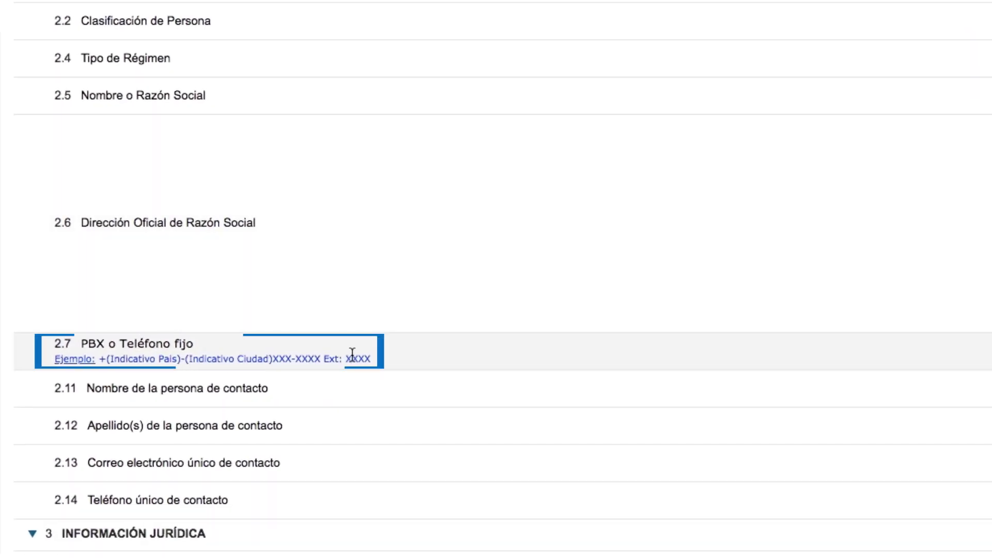
# Enter the landline number in the required +(57) format with extension
pyautogui.moveTo(370, 358); pyautogui.dragTo(102, 363)
pyautogui.click(915, 348)
pyautogui.write('+(57)-(1)')
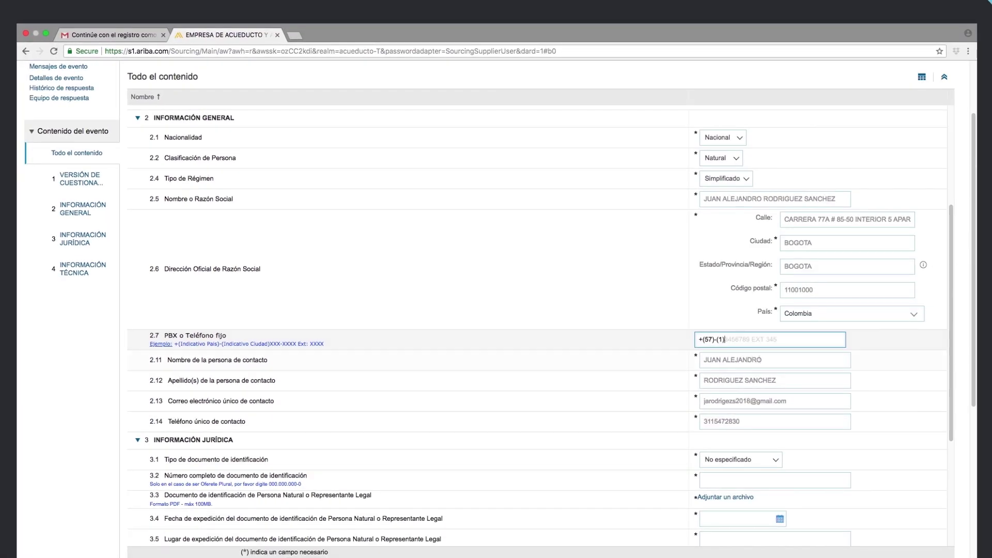
pyautogui.write('3456789 EXT 345')
pyautogui.scroll(-2, 949, 365)
pyautogui.scroll(-2, 948, 366)
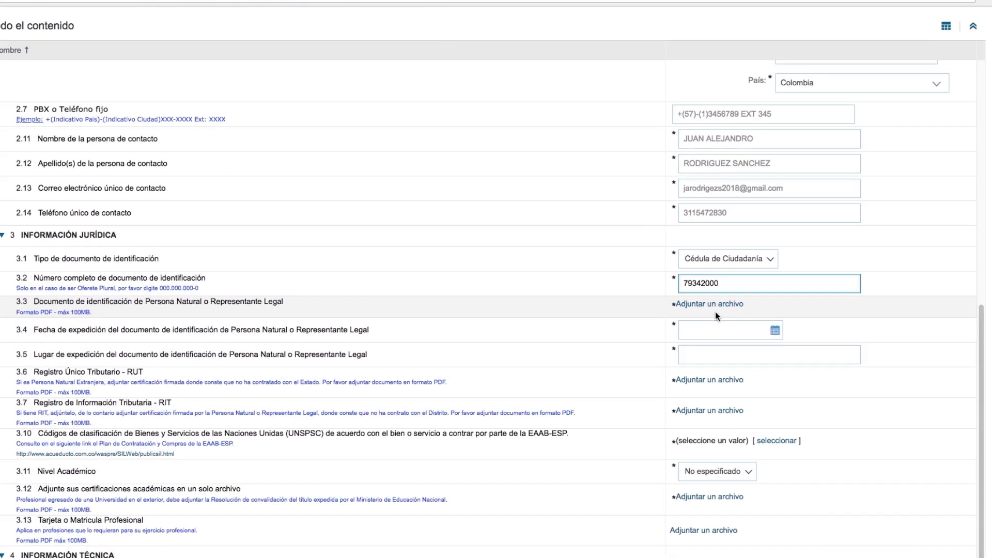
# Attach Cedula de Ciudadania.pdf from the Documentos folder as the identity document file
pyautogui.click(731, 309)
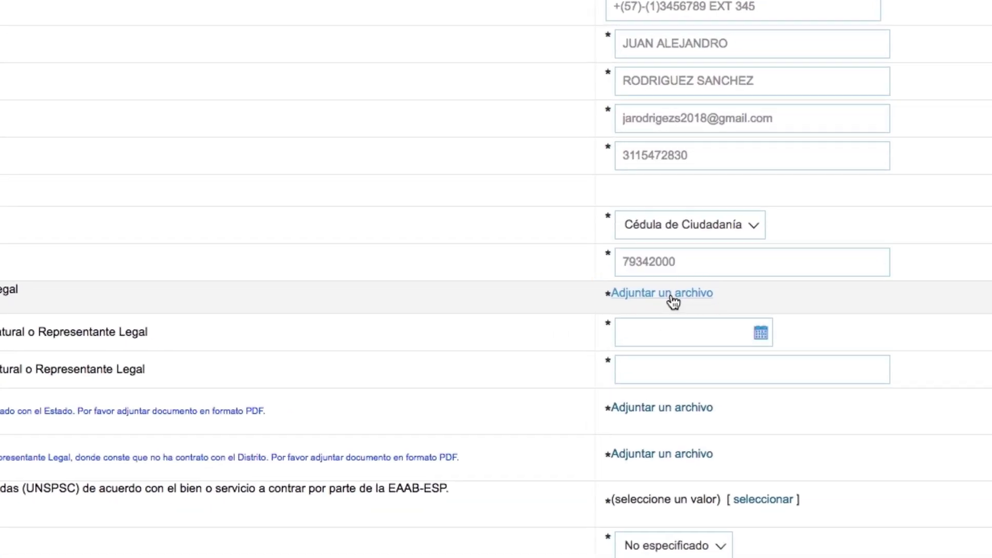
pyautogui.click(656, 299)
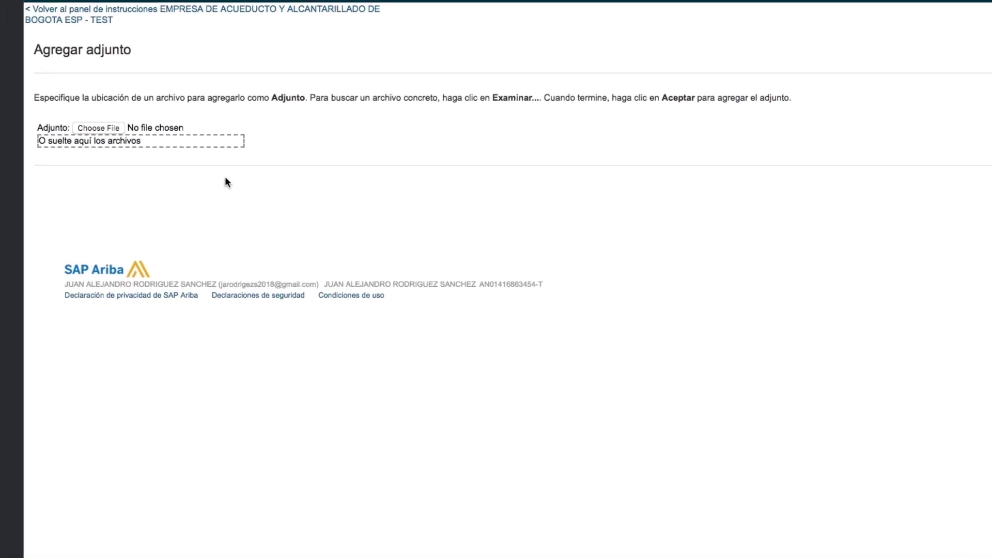
pyautogui.click(106, 130)
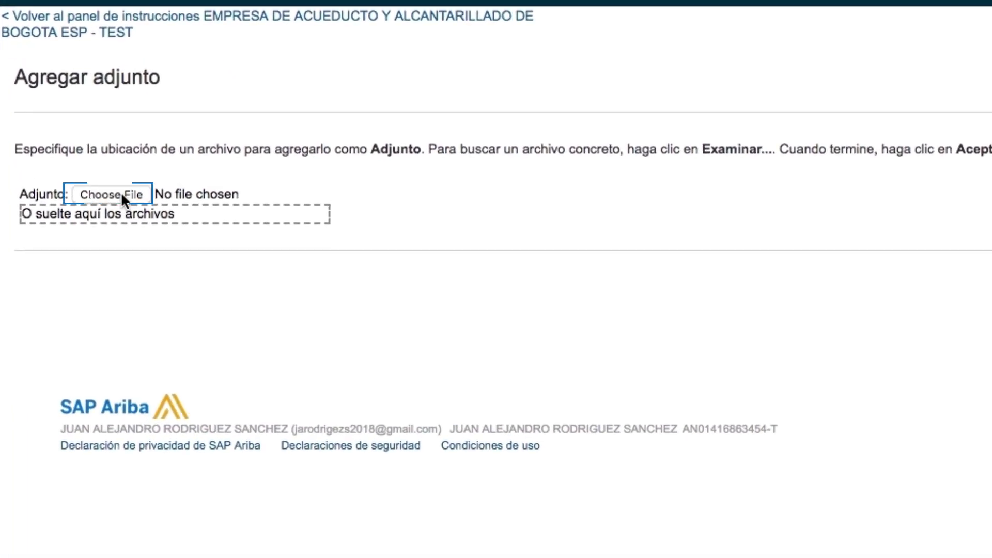
pyautogui.click(123, 197)
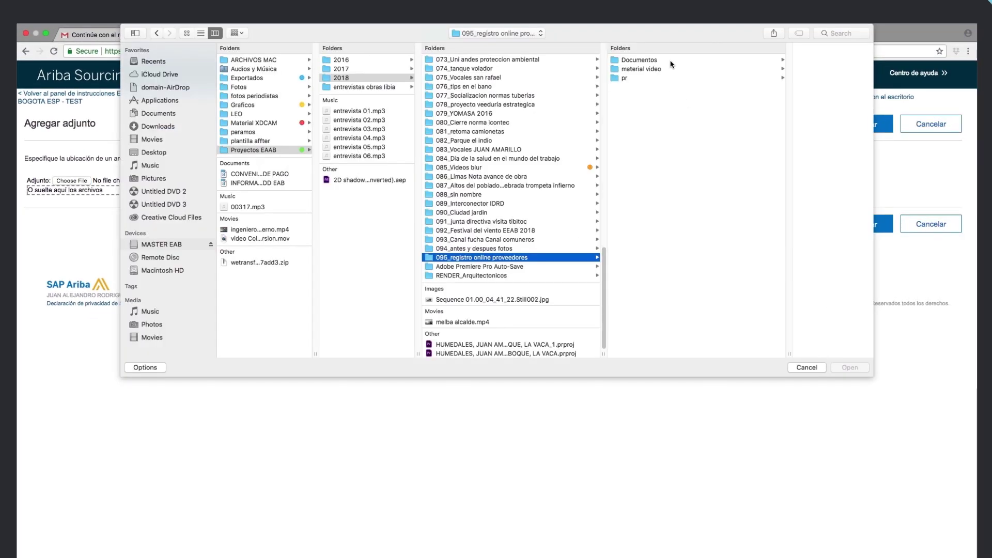
pyautogui.click(661, 60)
pyautogui.click(738, 89)
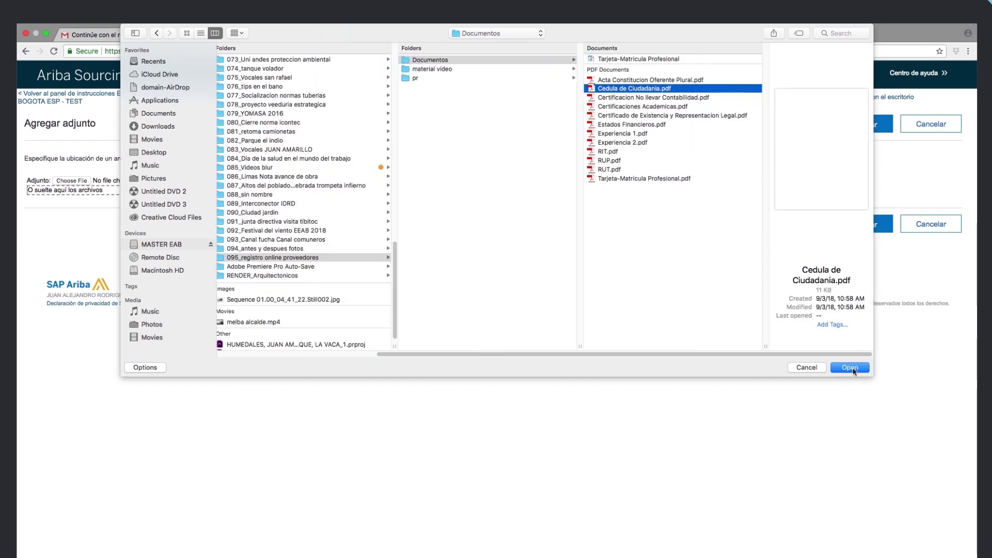
pyautogui.click(853, 367)
pyautogui.click(863, 228)
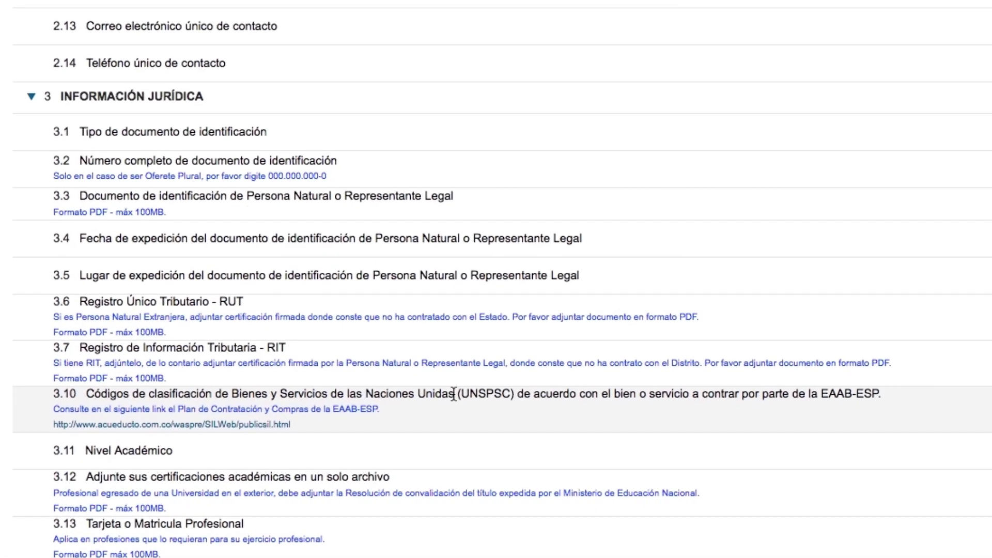
pyautogui.moveTo(457, 394); pyautogui.dragTo(516, 394)
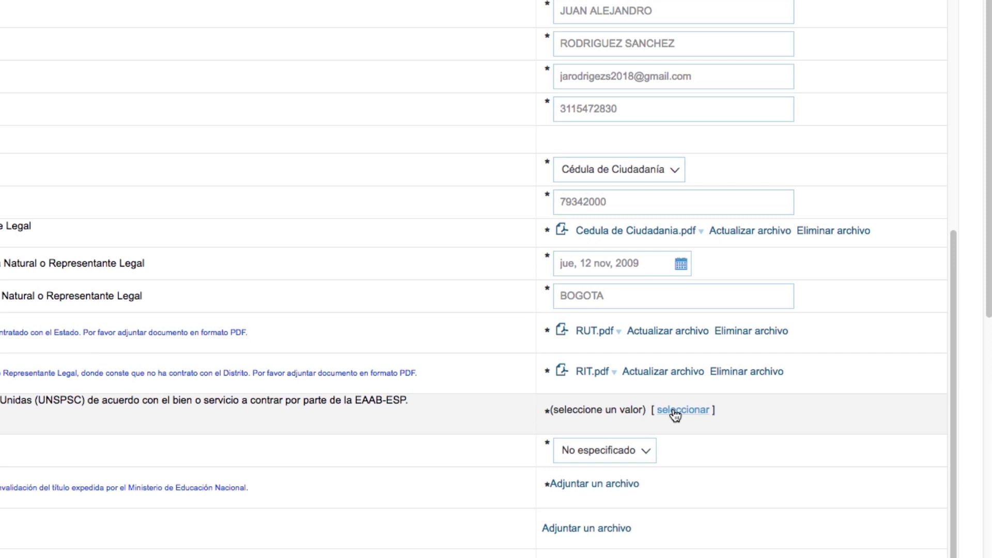
# Search the commodity classification picker for CONSULTORI, which returns no results
pyautogui.click(675, 411)
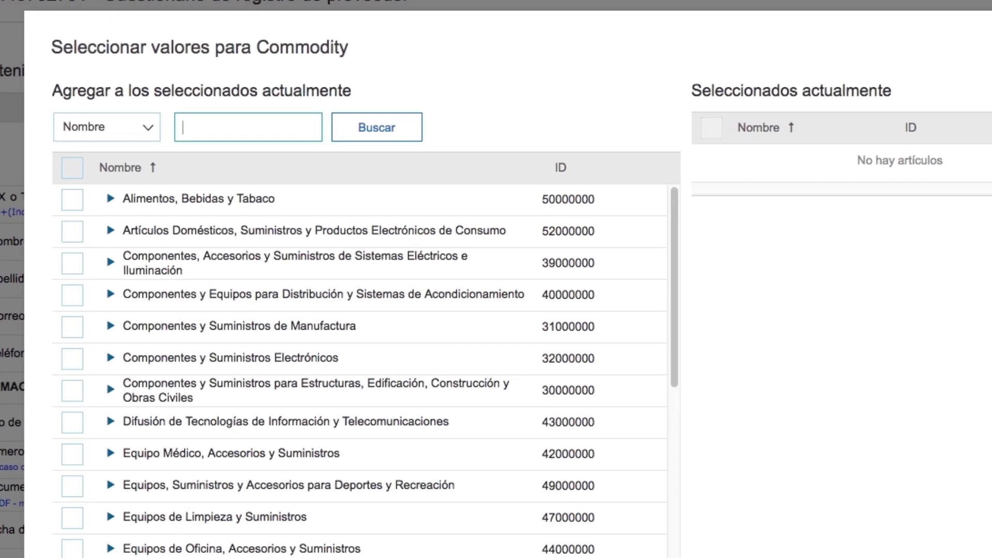
pyautogui.write('CONSULTORI')
pyautogui.click(376, 129)
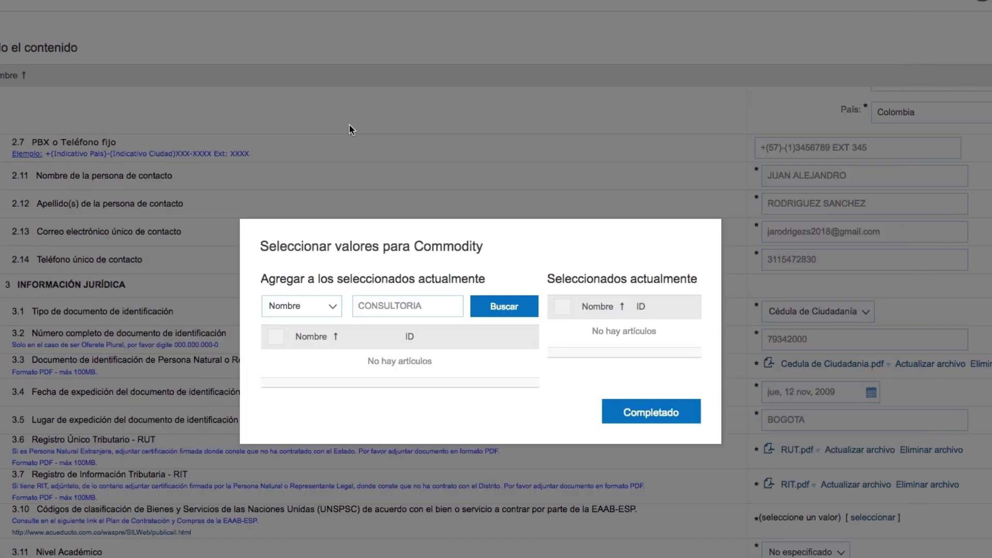
pyautogui.click(757, 412)
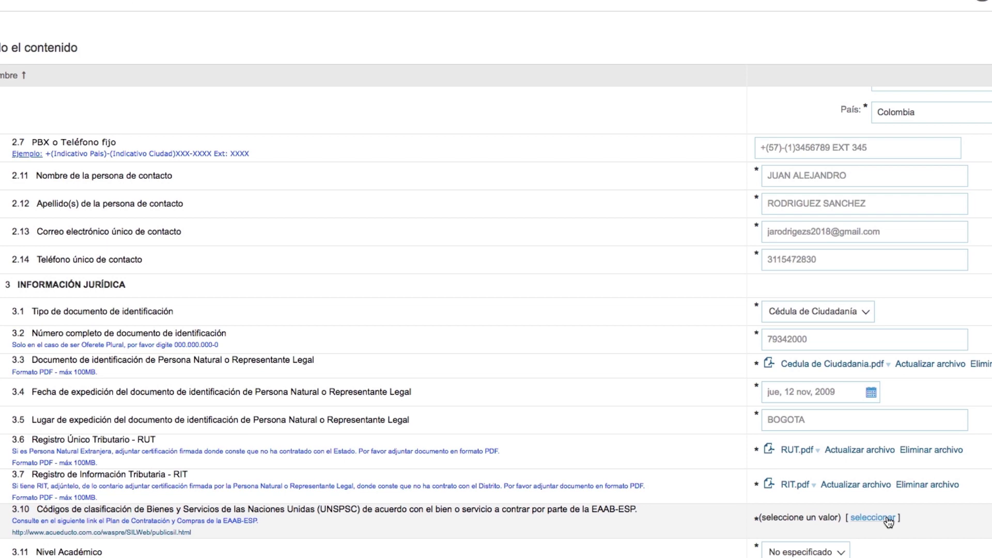
# Search SERVICIOS in the question 3.10 picker and expand down to Servicios informáticos
pyautogui.click(884, 518)
pyautogui.write('SERVICIOS')
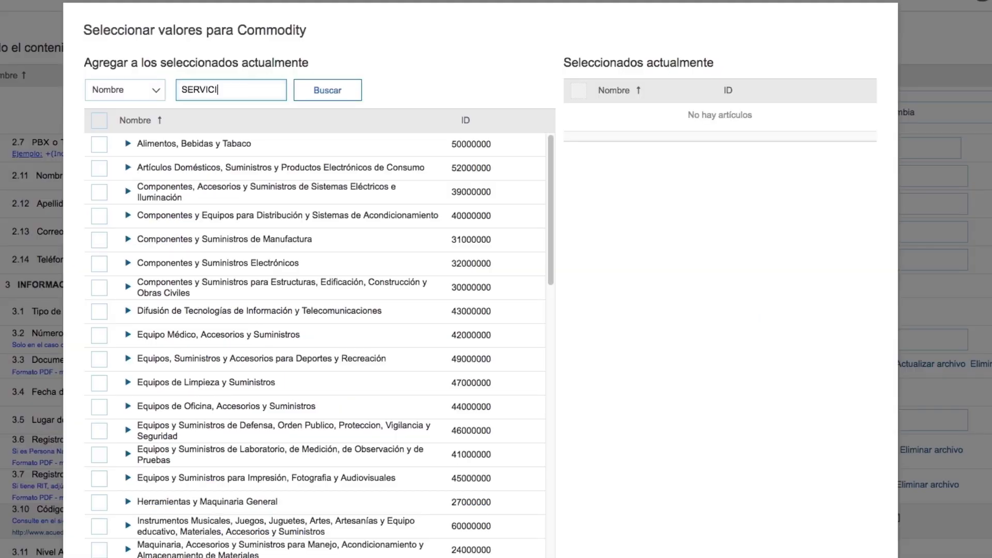
pyautogui.click(318, 98)
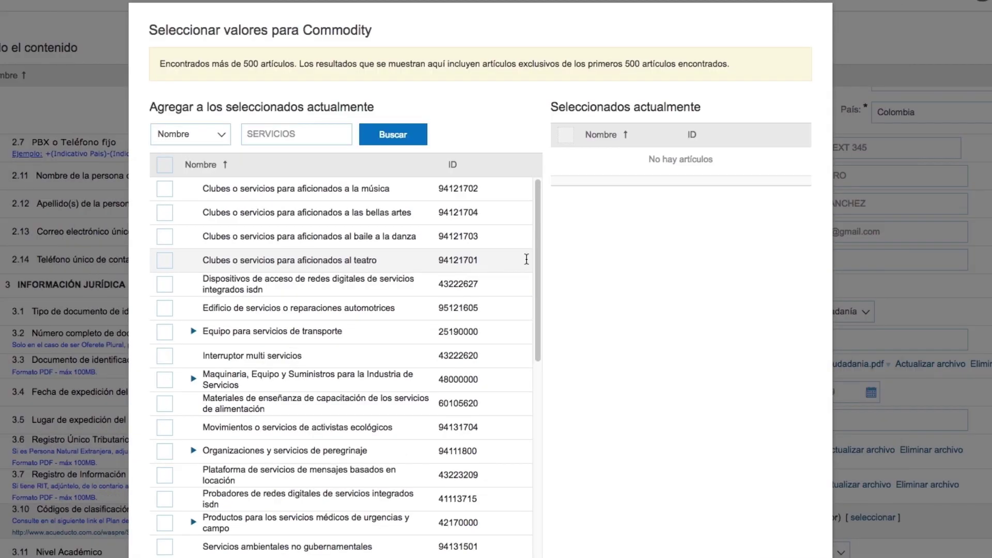
pyautogui.scroll(-5, 542, 319)
pyautogui.click(193, 419)
pyautogui.scroll(-2, 208, 413)
pyautogui.click(208, 411)
pyautogui.scroll(-3, 528, 366)
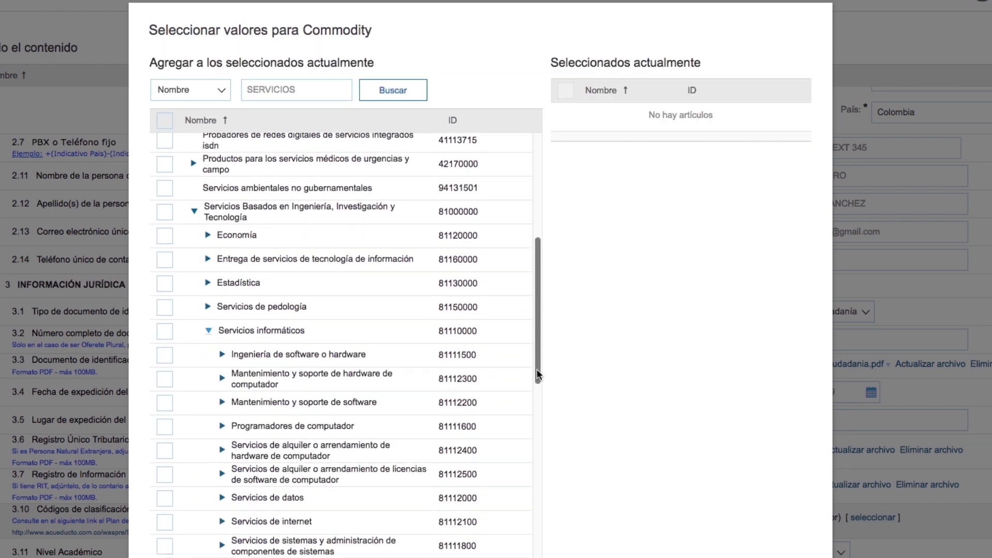
# Select Programación para c/c++, html and java under Programadores de computador and confirm them
pyautogui.click(224, 375)
pyautogui.scroll(-3, 538, 333)
pyautogui.click(166, 377)
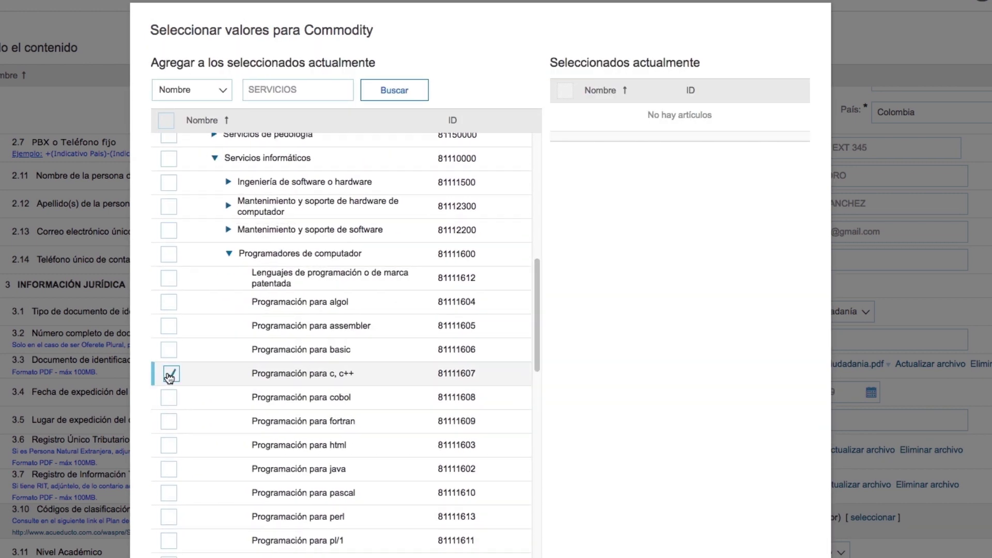
pyautogui.click(167, 445)
pyautogui.click(167, 469)
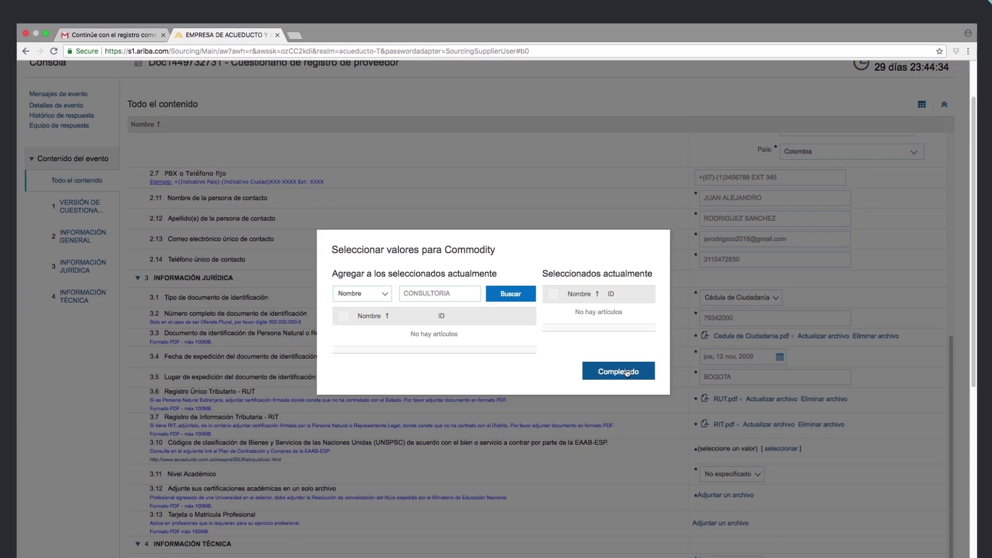
pyautogui.click(666, 379)
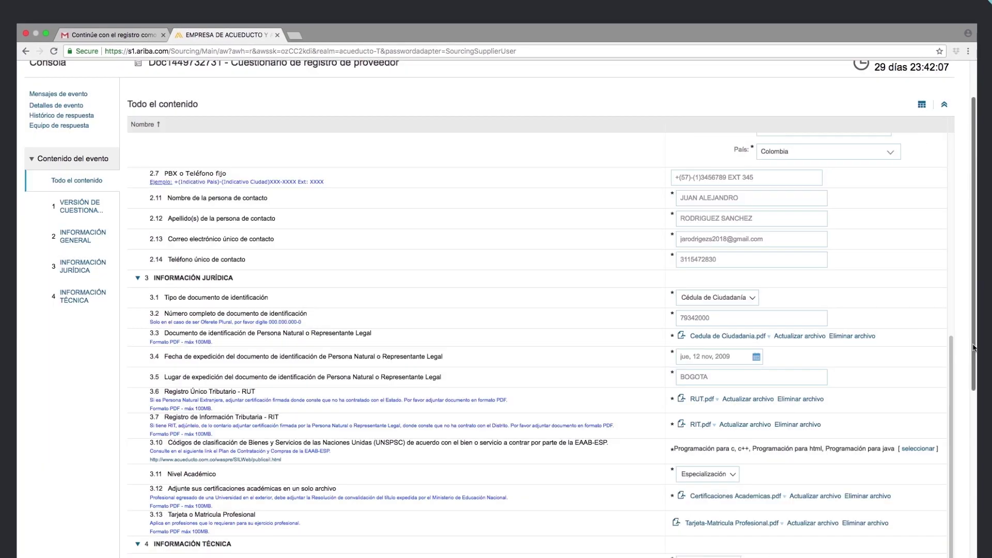
pyautogui.scroll(-3, 972, 414)
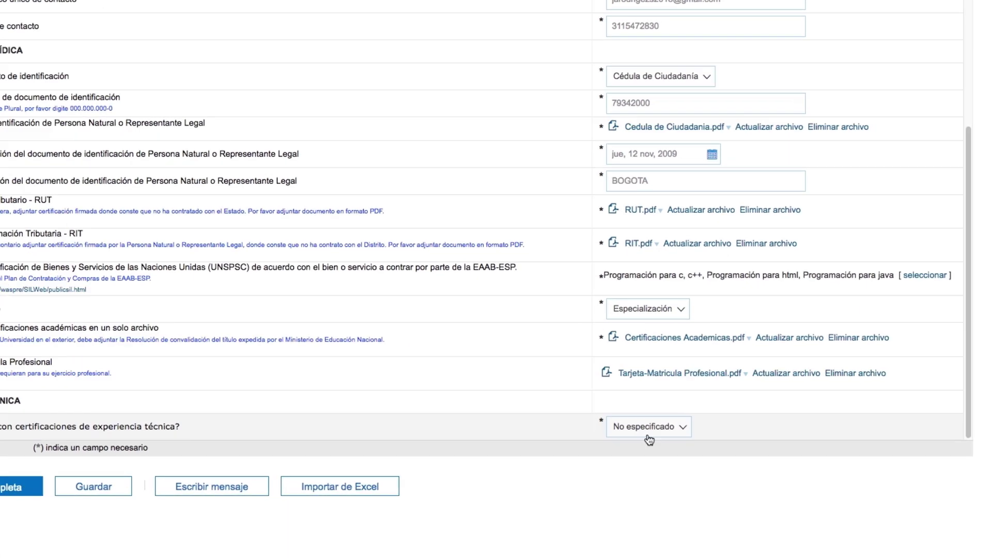
# Answer Sí to question 4.1 and open the Agregar CERTIFICACIONES DE EXPERIENCIA page
pyautogui.click(680, 428)
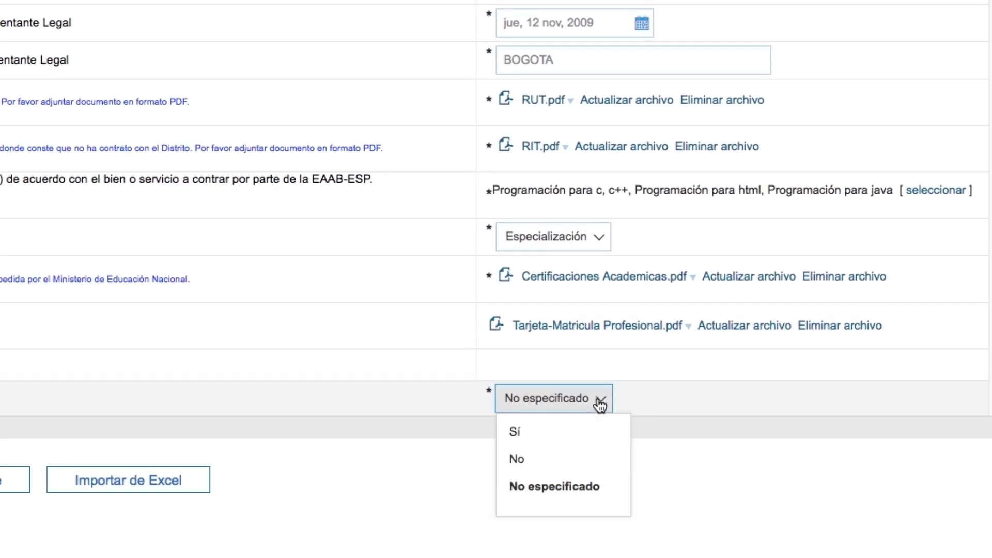
pyautogui.click(527, 437)
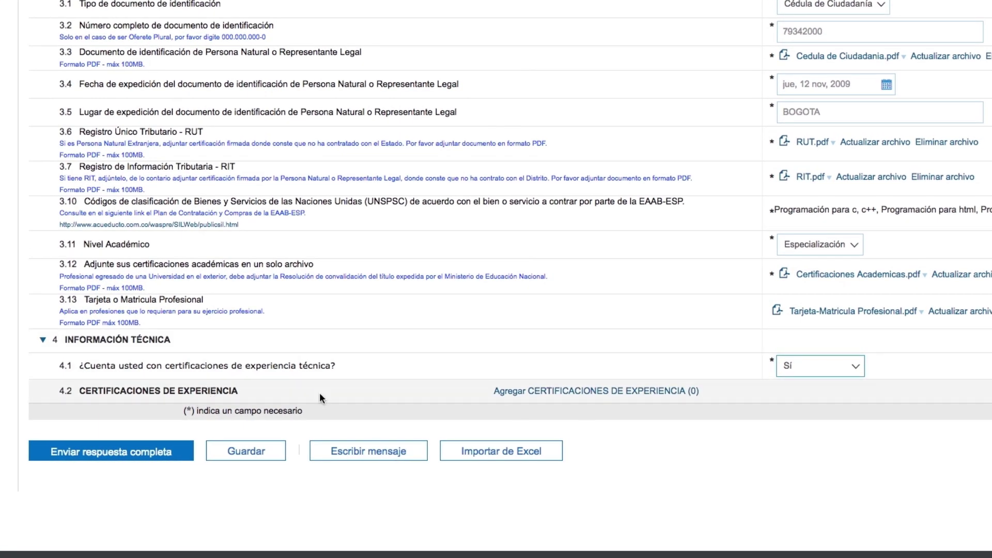
pyautogui.click(622, 394)
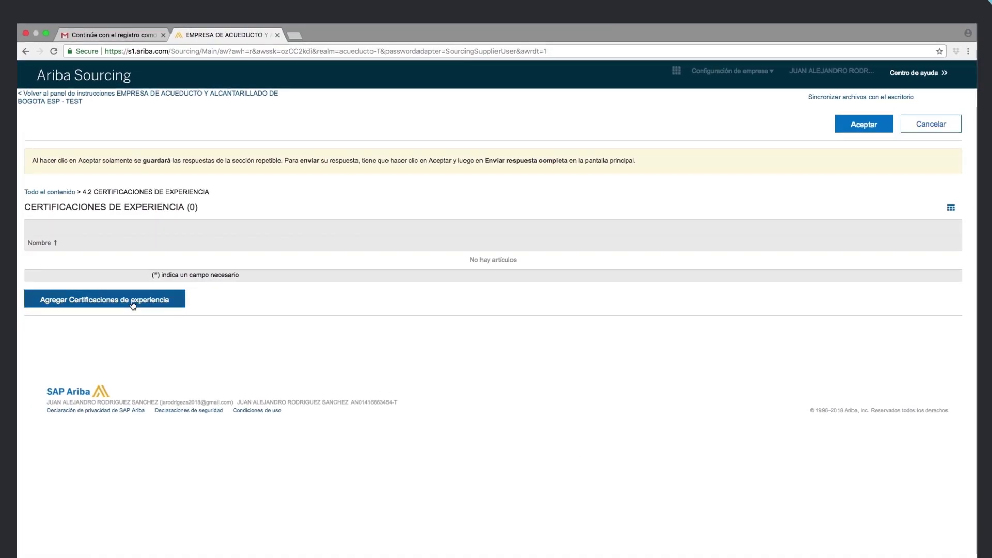
# Add a certification for EMPRESA DE ACUEDUCTO Y ALCANTARILLADO DE BOGO with contract number and PRESTACION DE SERVICIOS PROFESIONALES purpose
pyautogui.click(133, 305)
pyautogui.click(812, 282)
pyautogui.write('EMPRESA DE ACUEDUCTO Y ALCANTARILLADO DE BOGO')
pyautogui.click(811, 306)
pyautogui.press('Tab')
pyautogui.write('PRESTACION DE SERVICIOS PROFESIONALES')
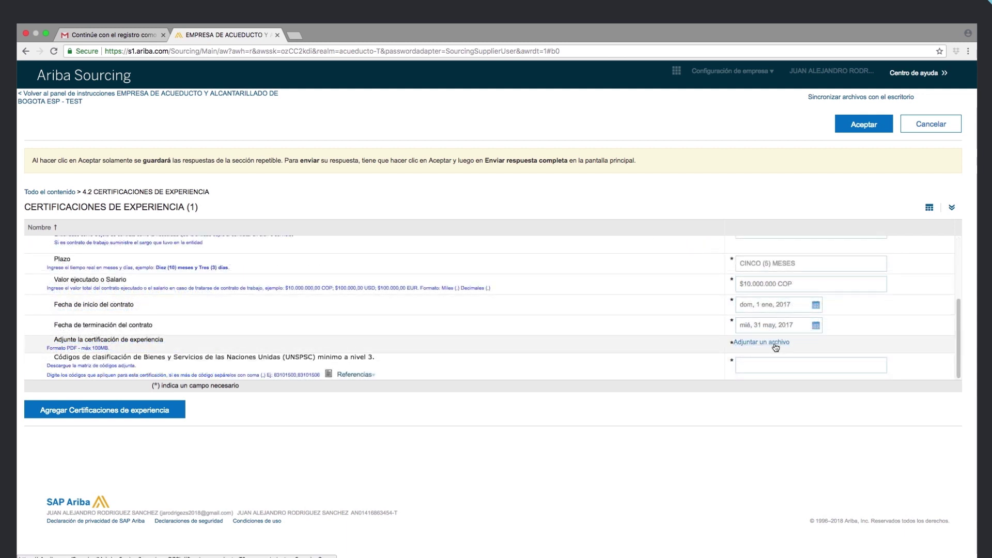
pyautogui.click(775, 343)
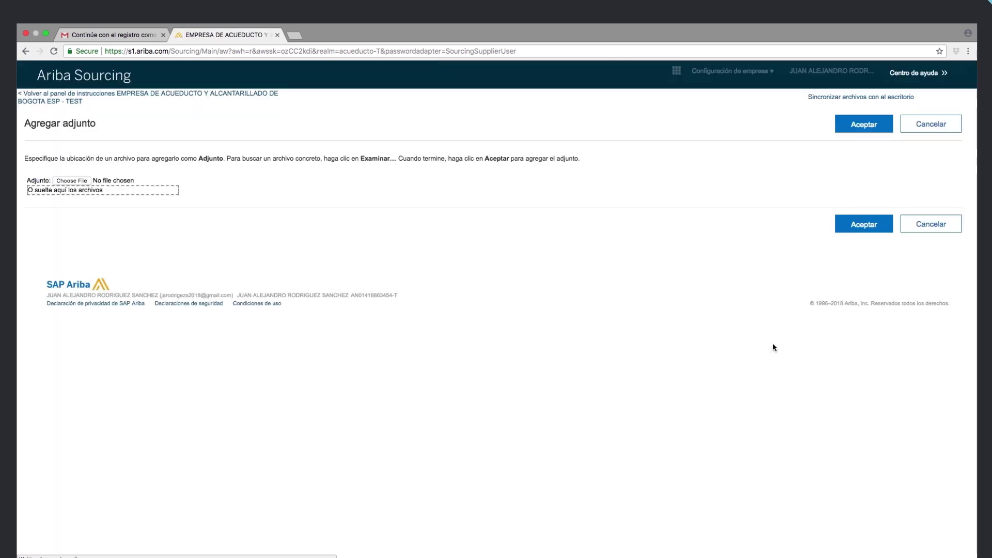
# Upload Experiencia 1.pdf as the first experience certification's certificate and accept it with Aceptar
pyautogui.click(75, 182)
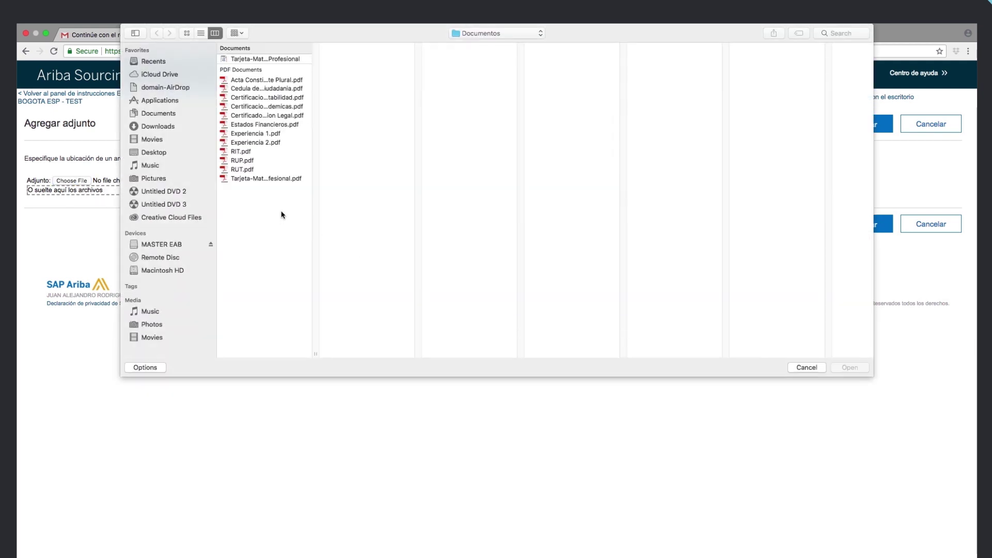
pyautogui.click(261, 133)
pyautogui.click(848, 368)
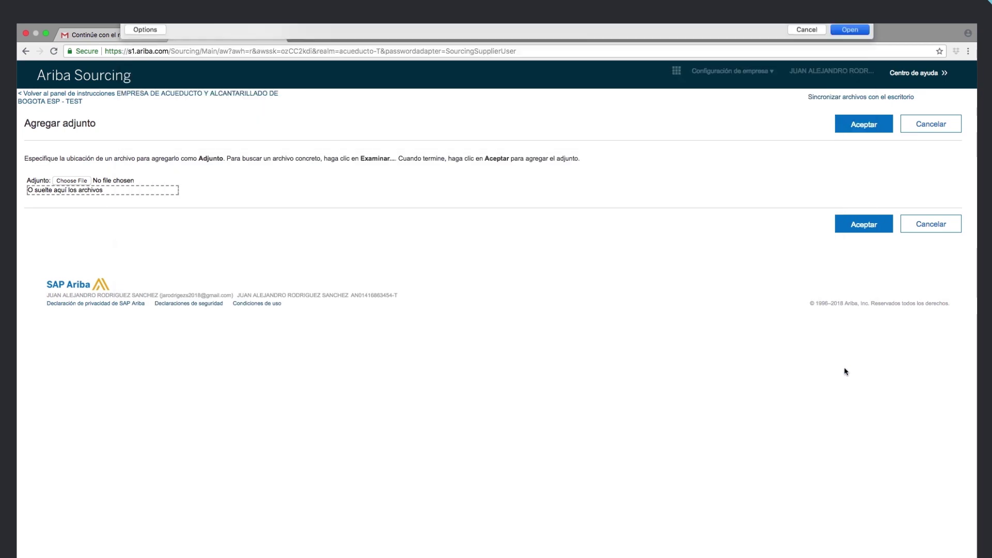
pyautogui.click(864, 225)
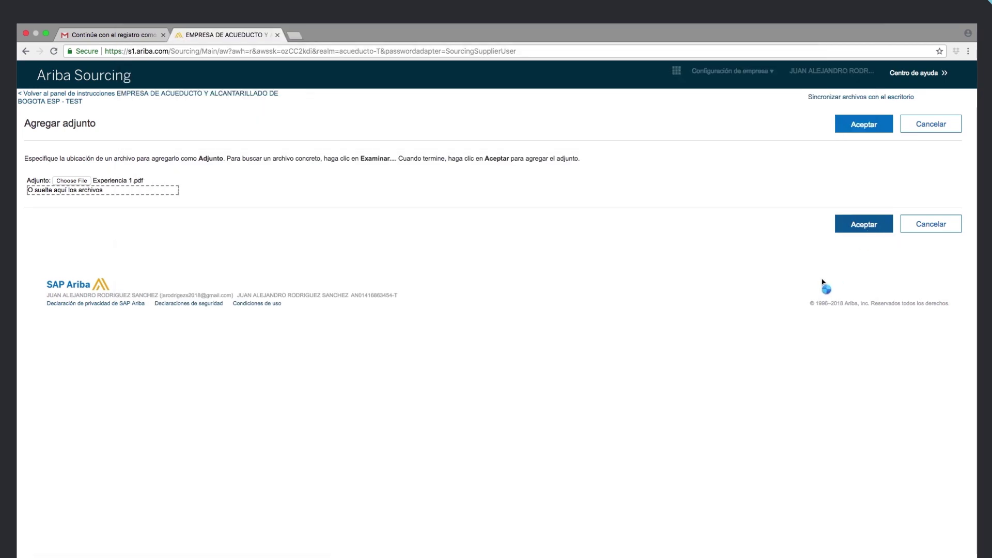
pyautogui.click(738, 365)
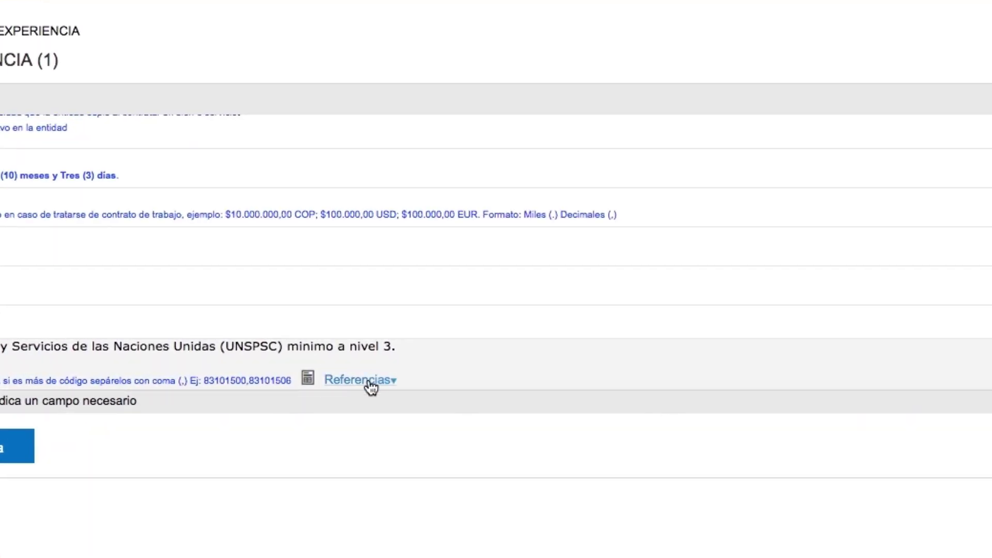
# Download the UNSPSC codes spreadsheet from the Referencias documents and open it
pyautogui.click(371, 385)
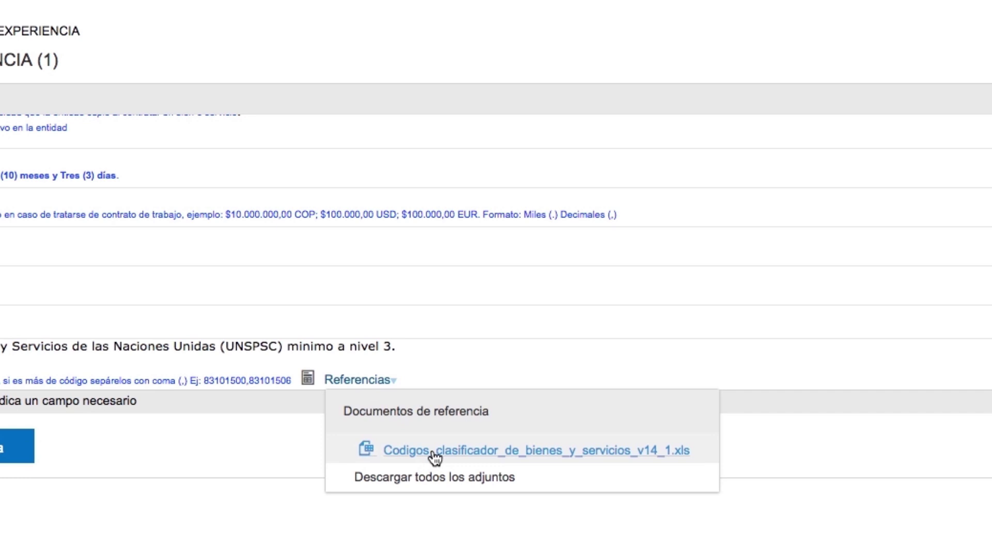
pyautogui.click(434, 454)
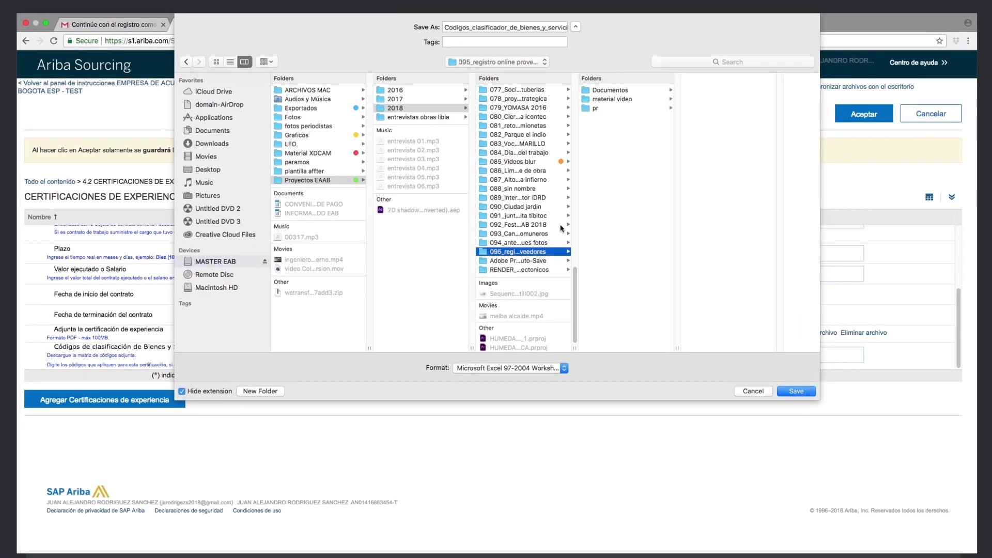
pyautogui.click(796, 391)
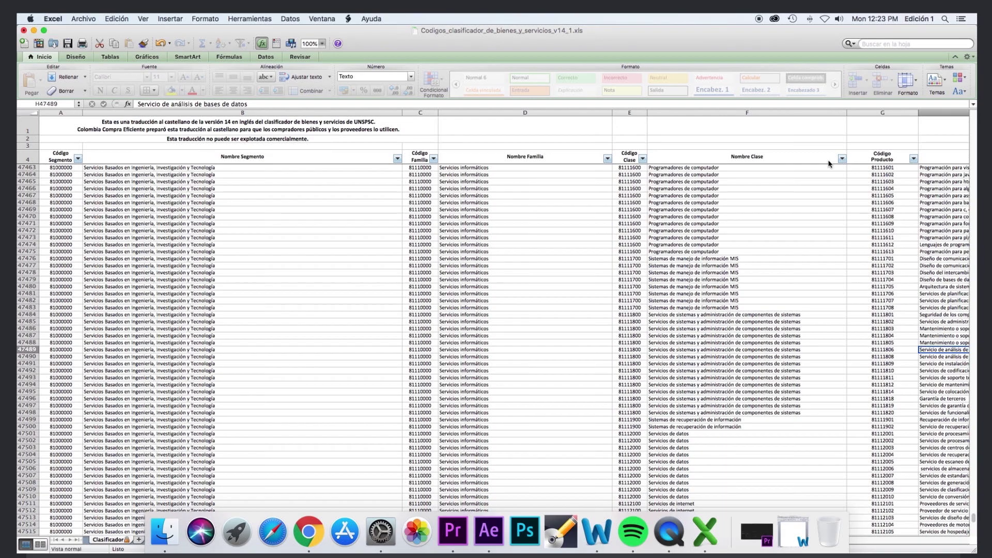
pyautogui.click(843, 158)
# Filter Nombre Clase for 'PRO' and enter codes 81111602,81111612 in the UNSPSC field
pyautogui.click(762, 253)
pyautogui.write('PRO')
pyautogui.press('Return')
pyautogui.press('Down')
pyautogui.press('Down')
pyautogui.press('Down')
pyautogui.press('Down')
pyautogui.press('Down')
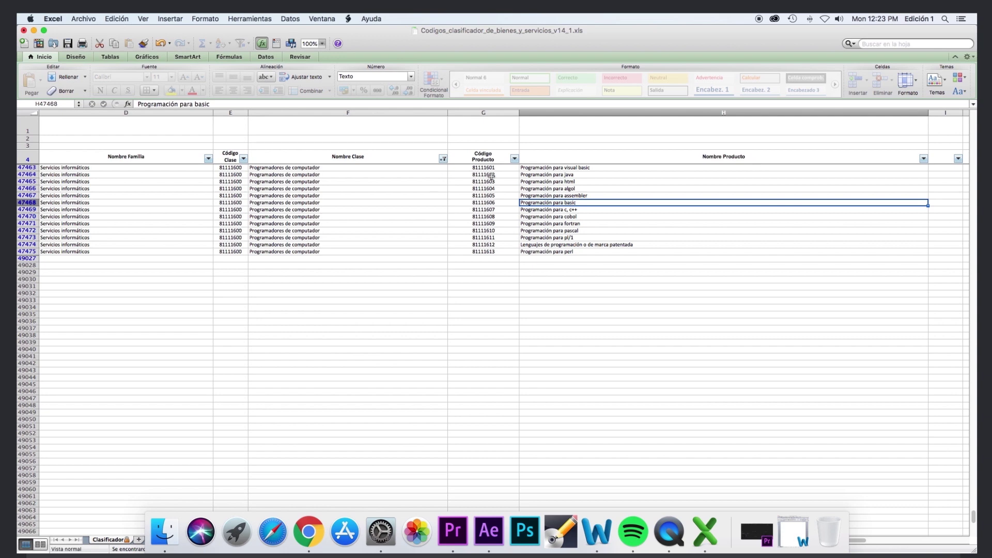
pyautogui.click(491, 175)
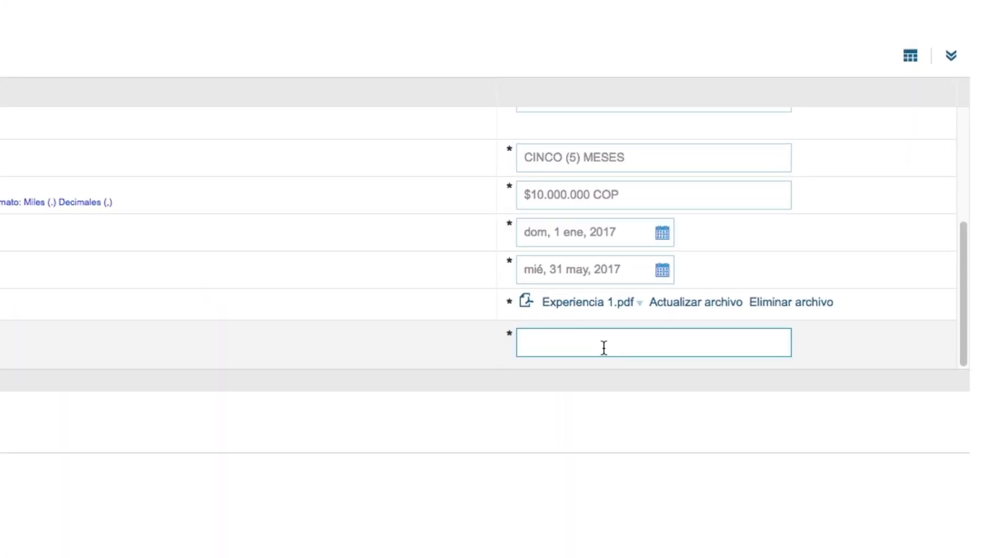
pyautogui.click(604, 347)
pyautogui.write('81111602')
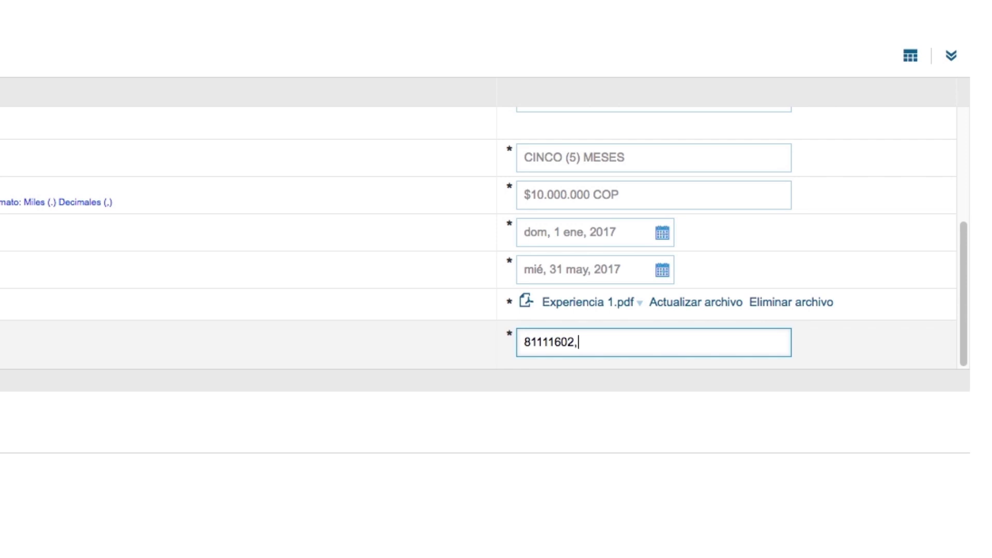
pyautogui.write(',')
pyautogui.write('81111612')
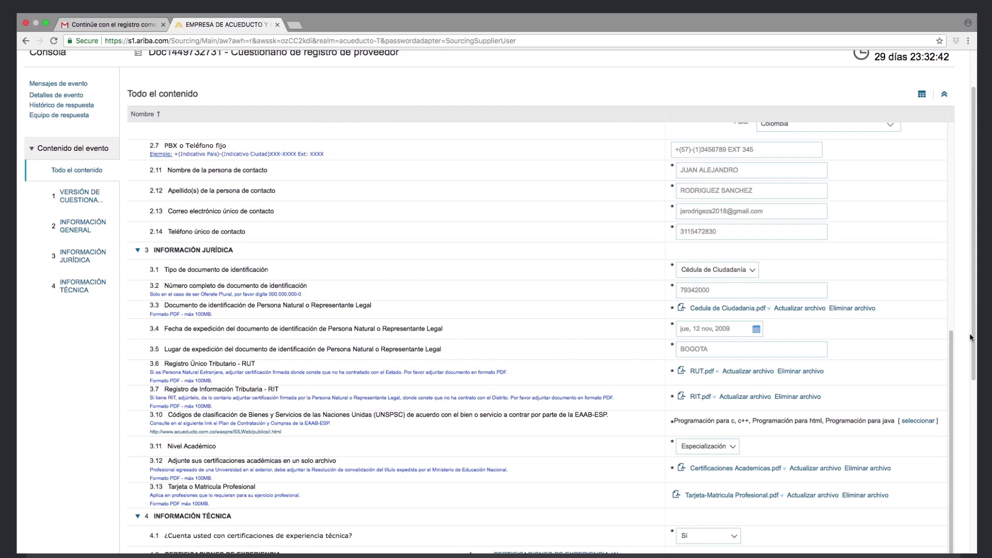
# Reopen the experience certifications page and add a second certification entry
pyautogui.scroll(-5, 953, 346)
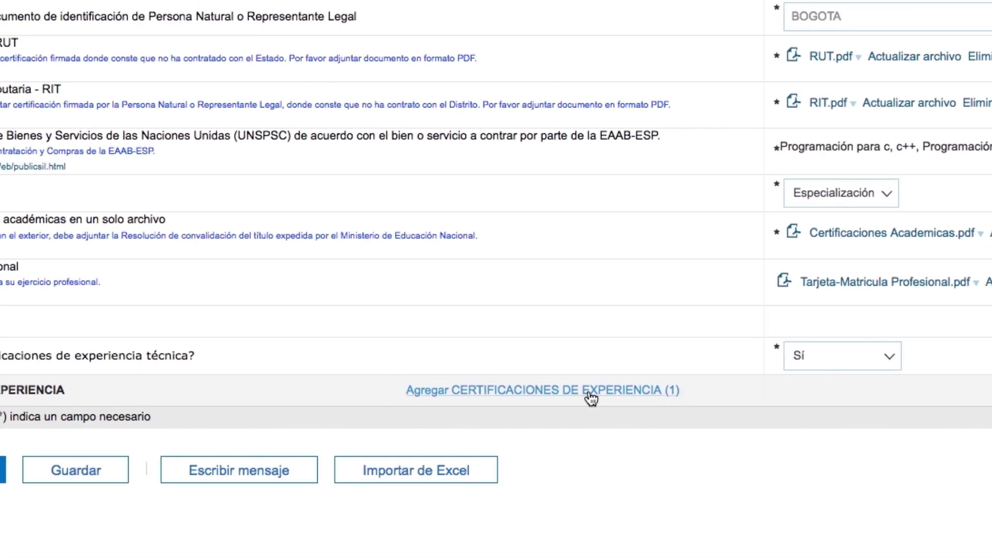
pyautogui.click(591, 396)
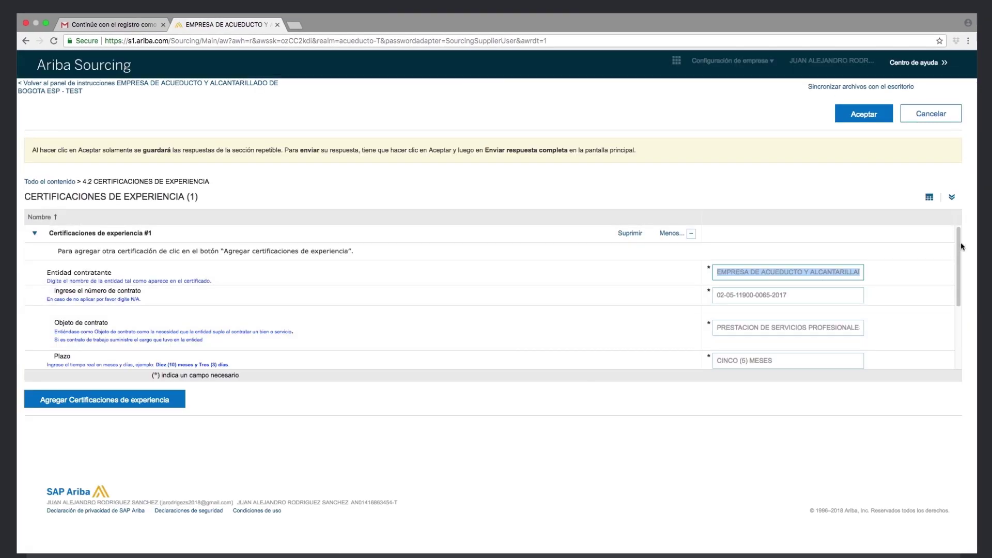
pyautogui.scroll(-4, 955, 298)
pyautogui.scroll(5, 955, 298)
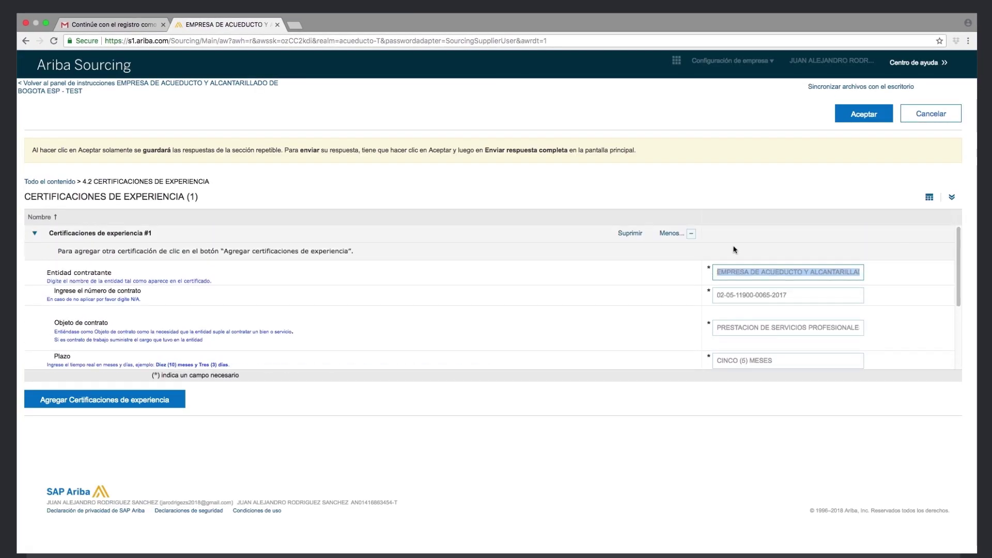
pyautogui.click(97, 400)
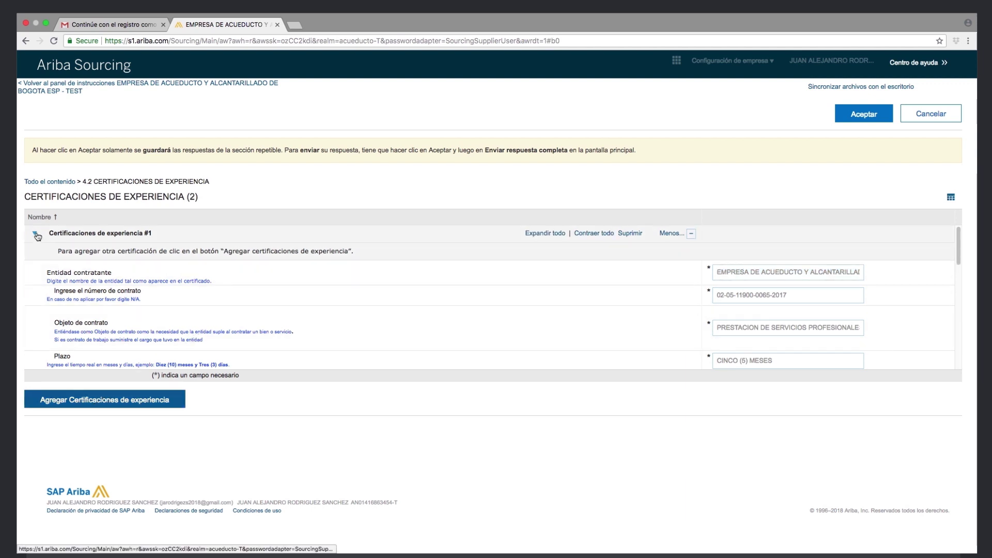
# Collapse the entries, delete the blank third certification with Suprimir, and accept with Aceptar
pyautogui.click(36, 235)
pyautogui.click(39, 270)
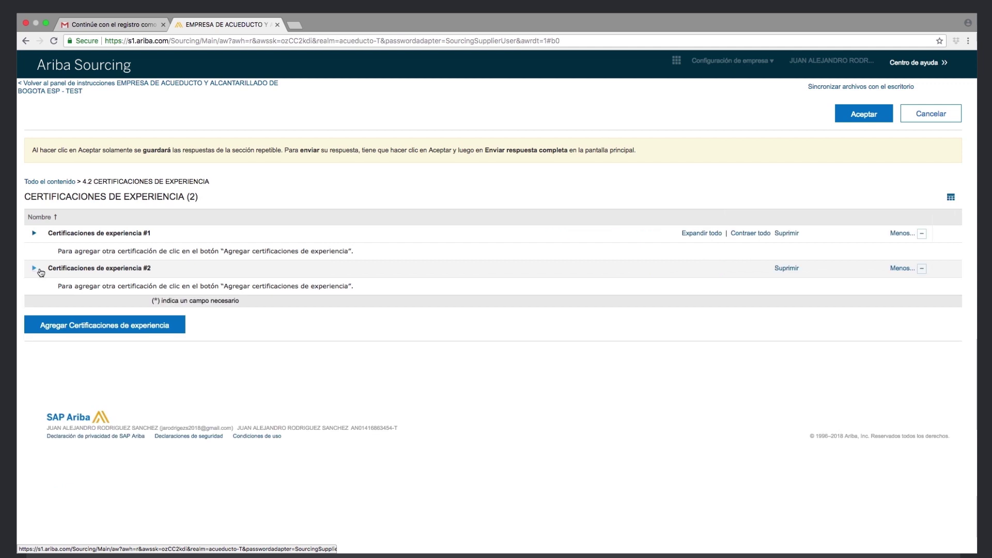
pyautogui.click(155, 324)
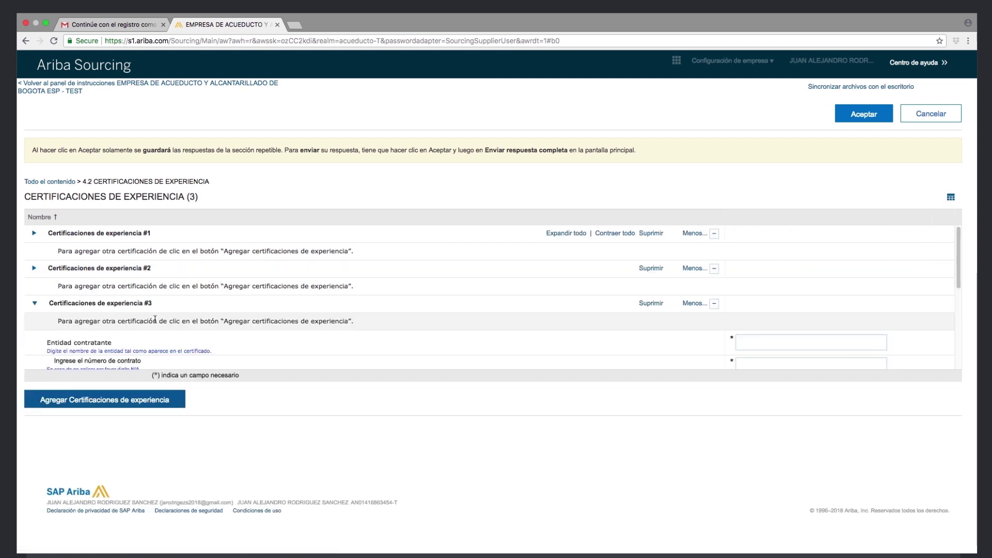
pyautogui.click(34, 304)
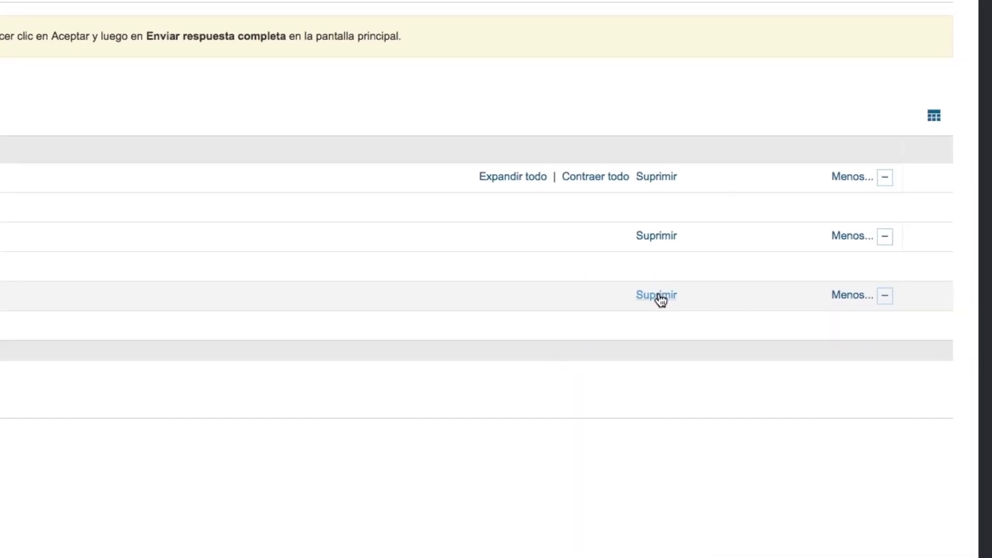
pyautogui.click(658, 296)
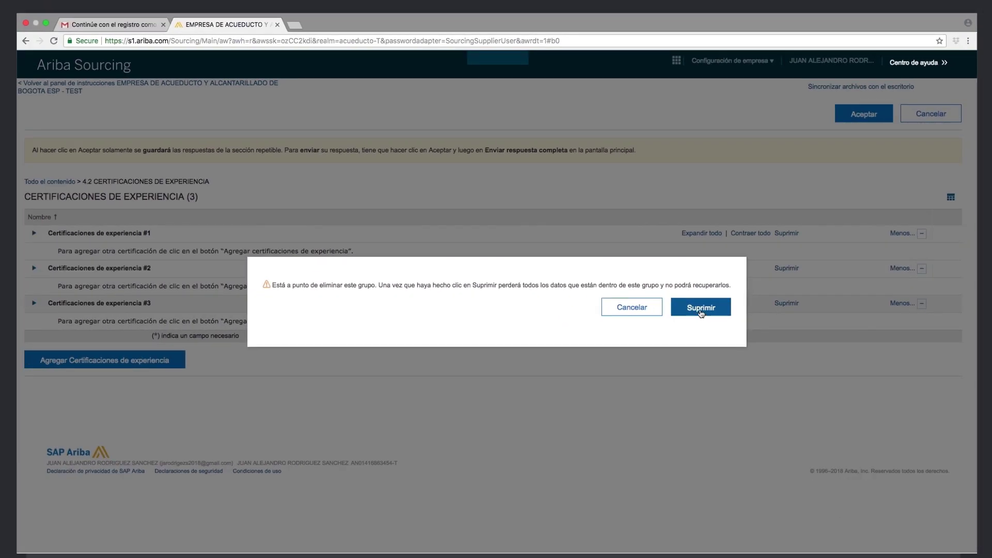
pyautogui.click(701, 309)
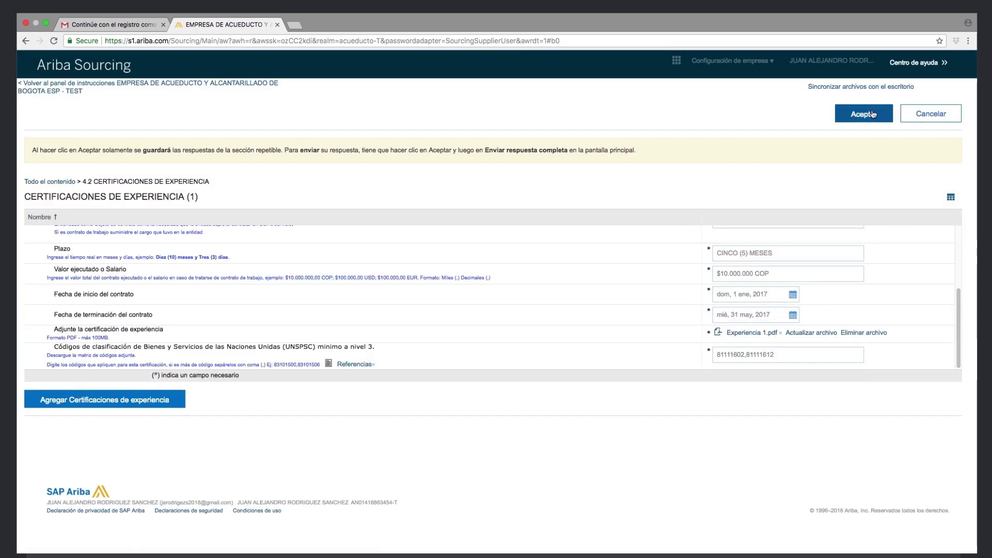
pyautogui.click(873, 114)
pyautogui.moveTo(975, 318); pyautogui.dragTo(974, 400)
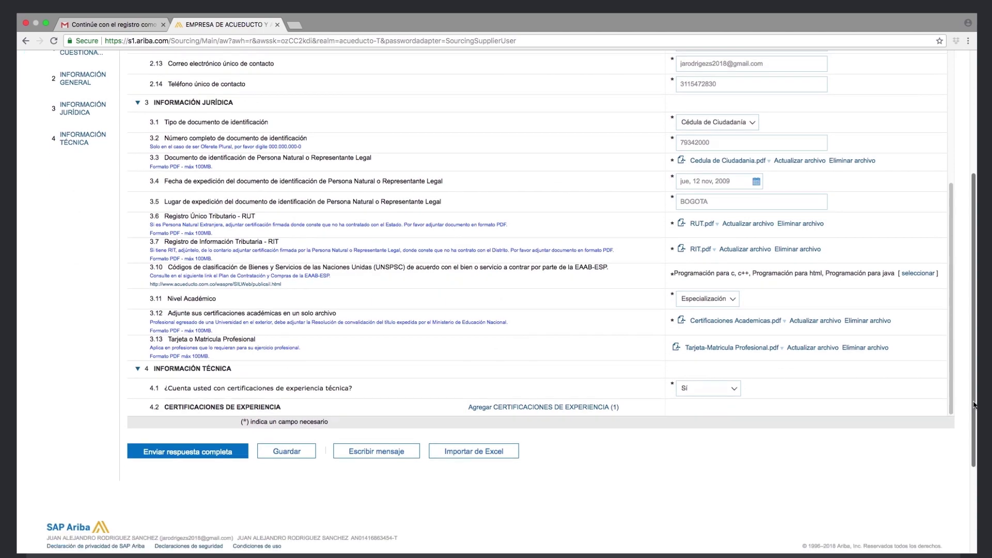
# Save the questionnaire answers as a draft with Guardar
pyautogui.click(286, 461)
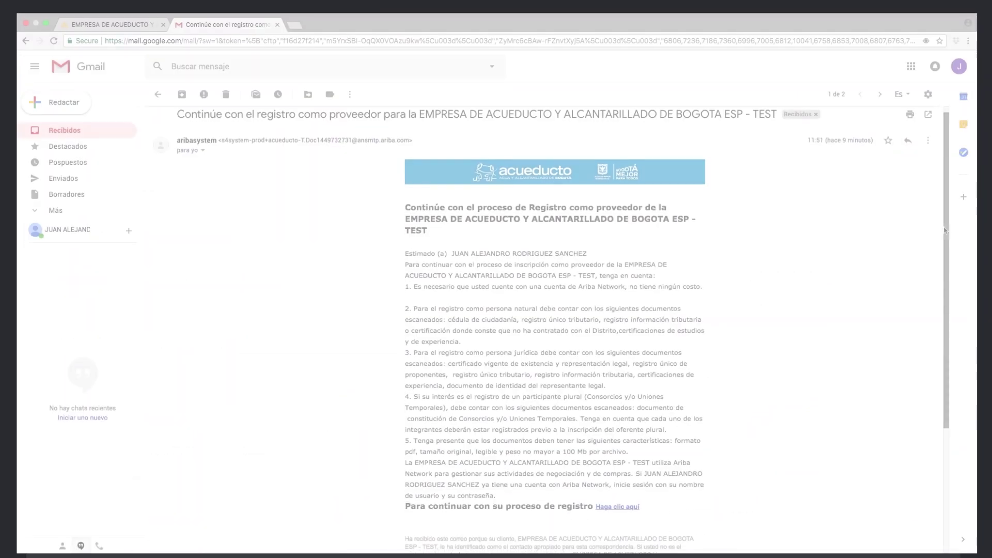
pyautogui.scroll(-1, 942, 251)
pyautogui.scroll(-1, 942, 250)
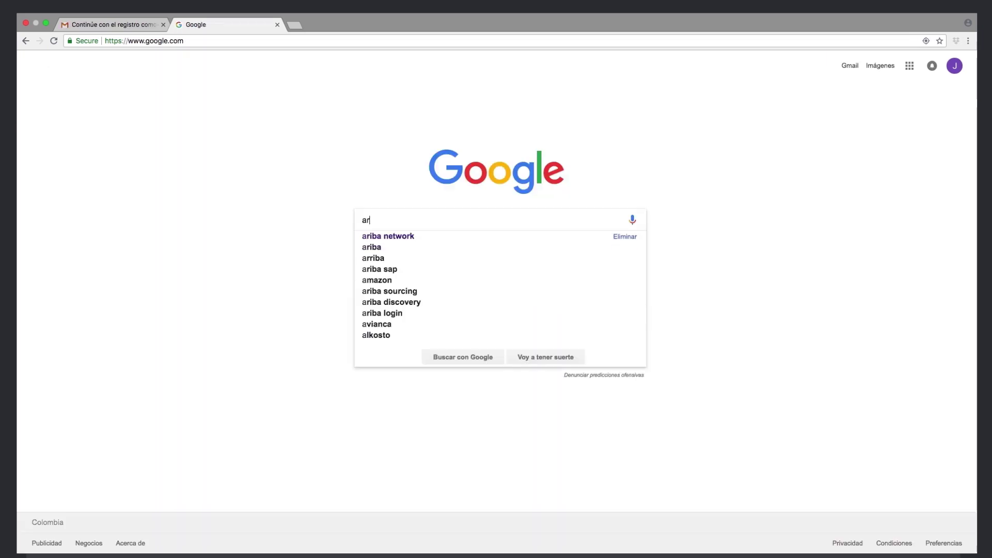
# Google 'ariba network' and open the Supplier.Ariba.com result
pyautogui.write('ba network')
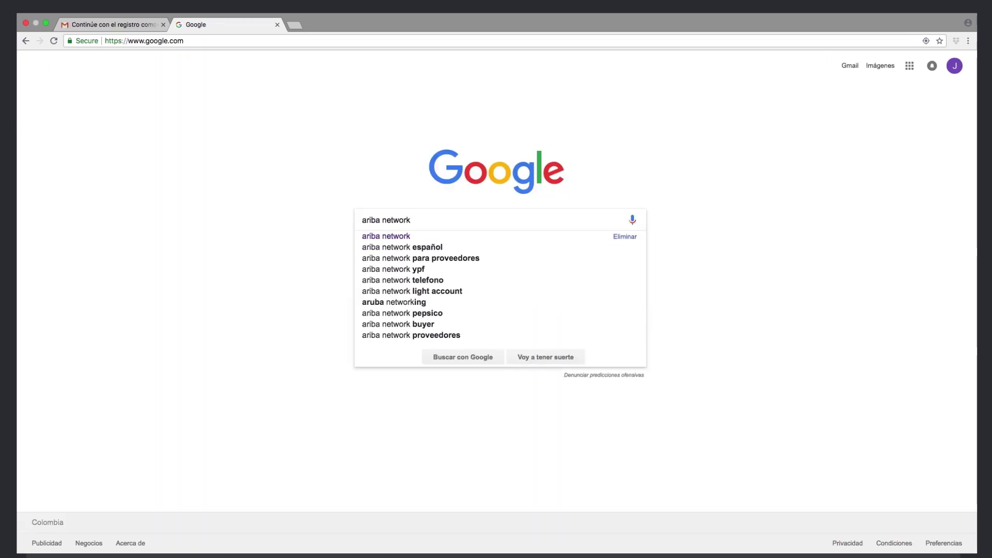
pyautogui.press('Return')
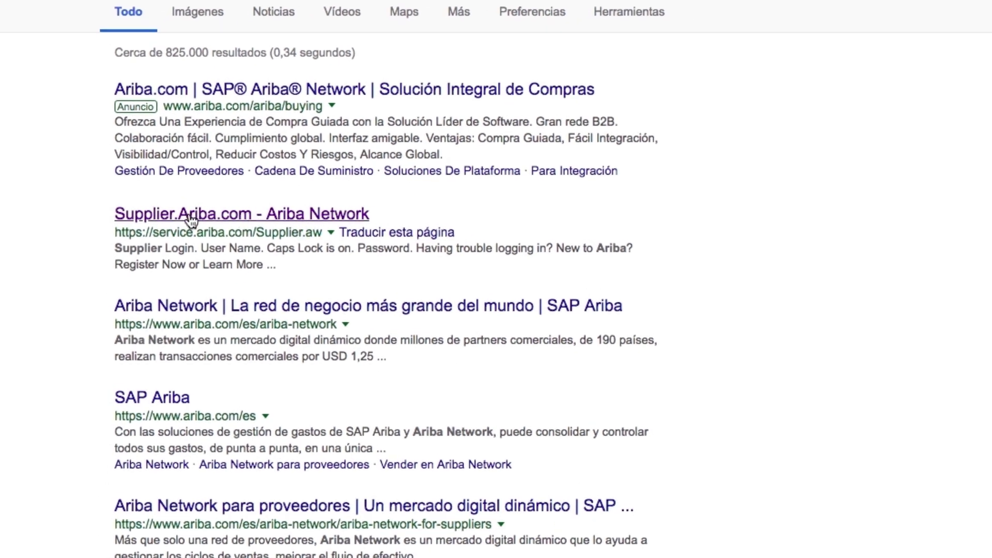
pyautogui.click(191, 214)
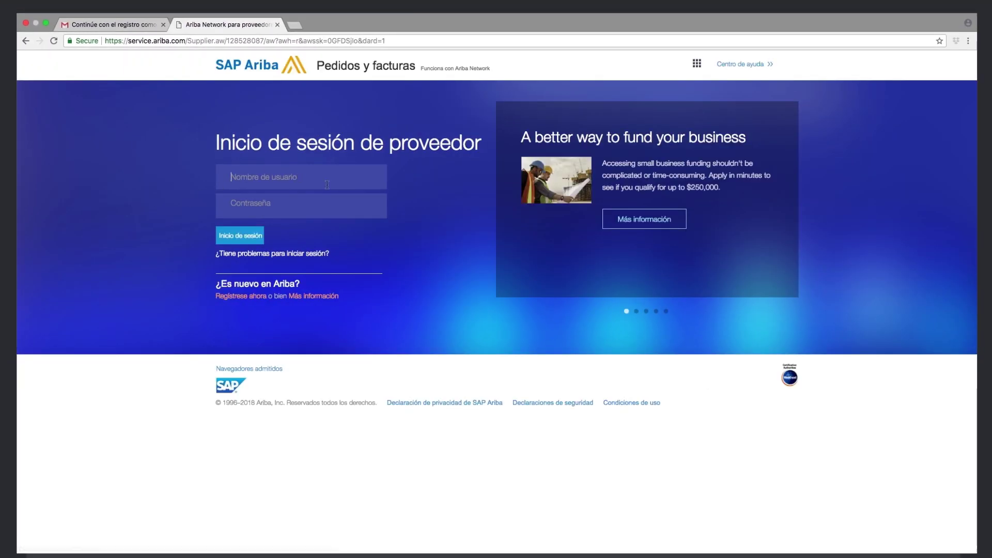
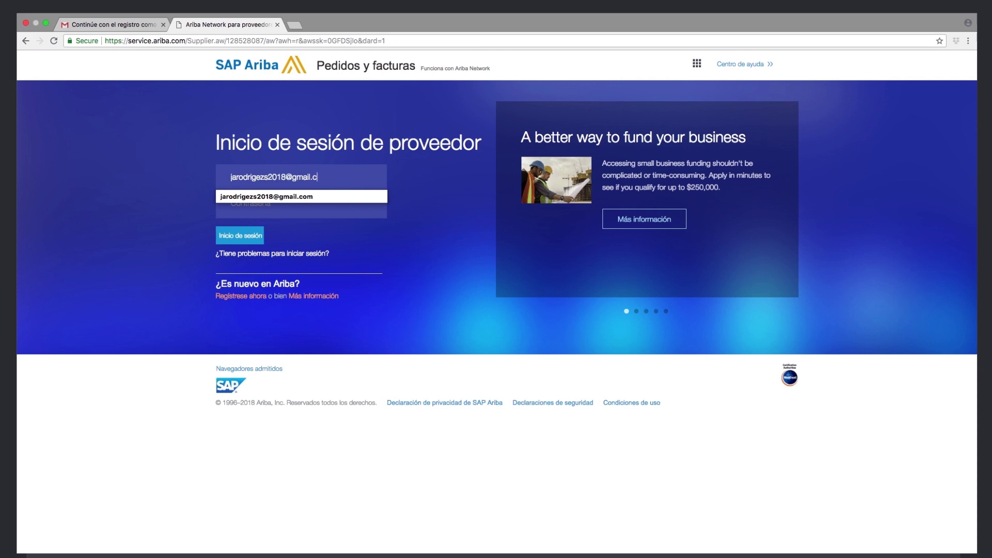
# Sign in to Ariba with the supplier's e-mail username and account password
pyautogui.press('Tab')
pyautogui.write('••••••••••••')
pyautogui.press('Return')
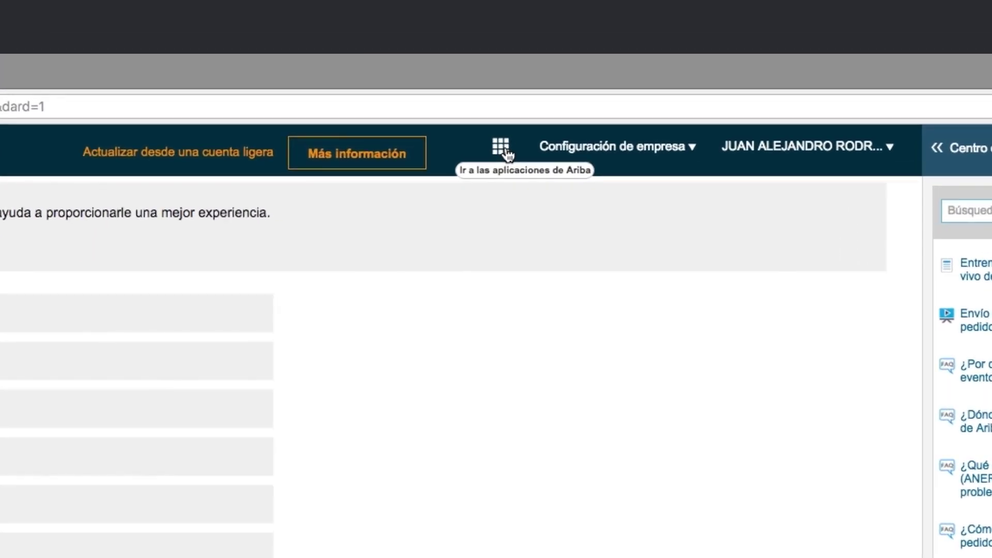
# Open Cuestionario de registro de proveedor from PROPUESTAS and expand all its sections
pyautogui.click(508, 154)
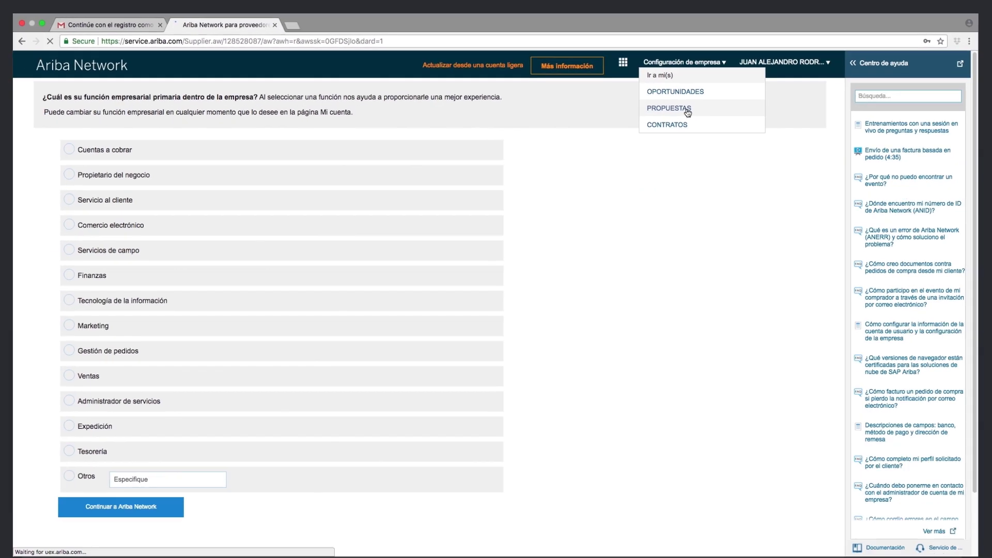
pyautogui.click(567, 236)
pyautogui.moveTo(296, 213); pyautogui.dragTo(201, 214)
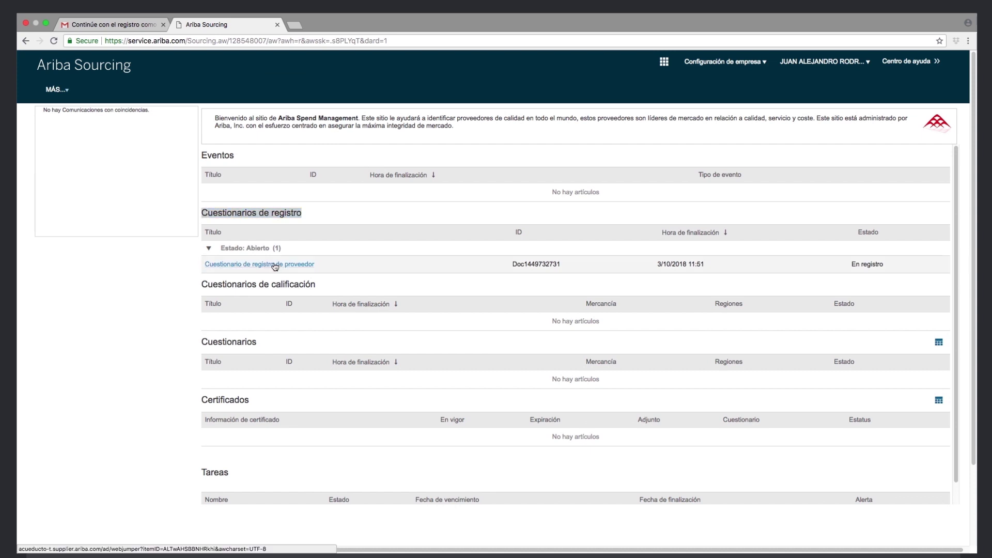
pyautogui.click(276, 265)
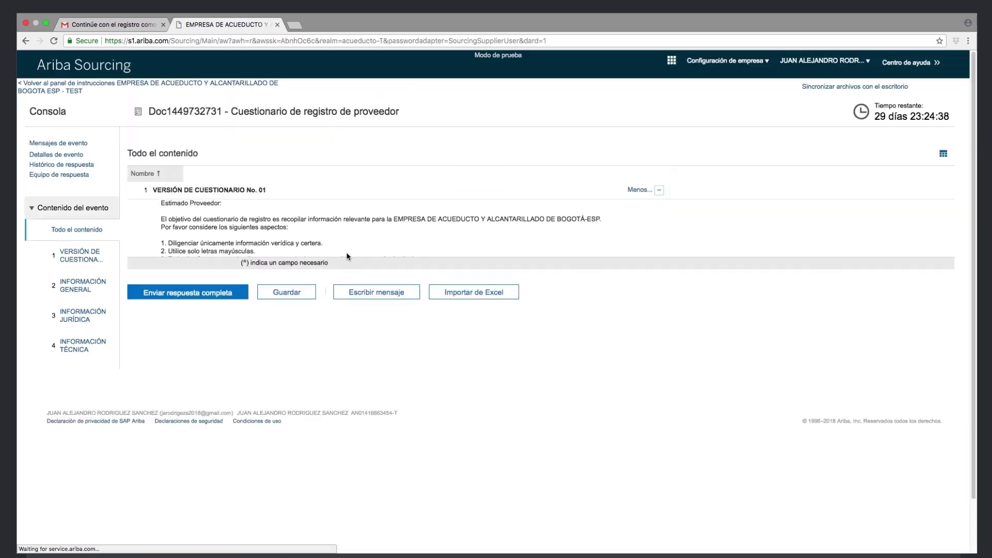
pyautogui.click(944, 154)
pyautogui.scroll(-10, 956, 344)
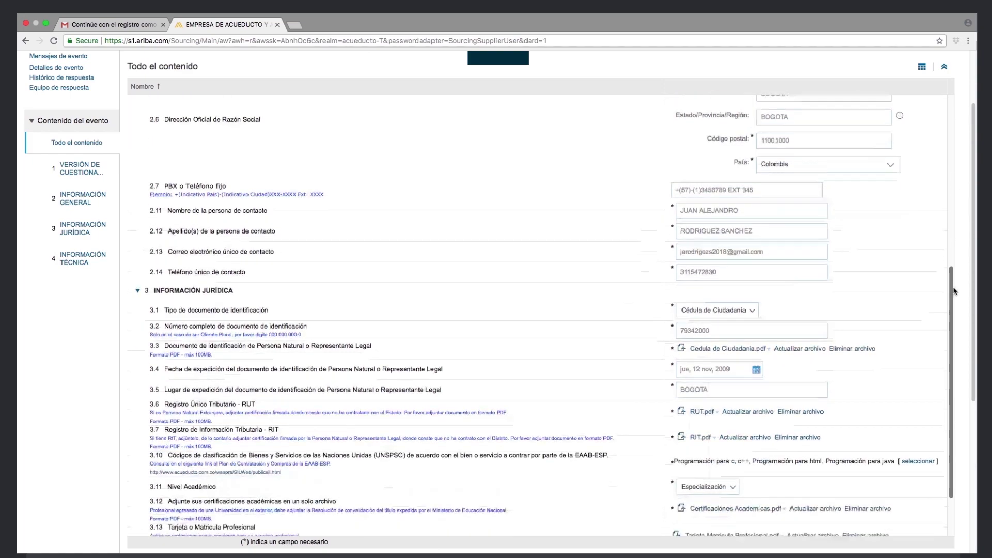
pyautogui.scroll(-3, 956, 344)
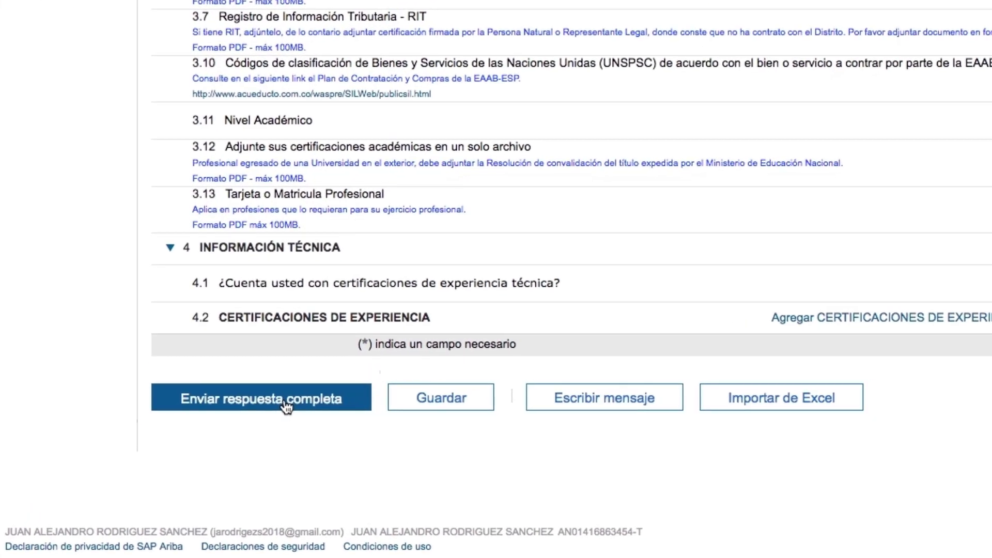
# Send the response with Enviar respuesta completa and confirm with Aceptar
pyautogui.click(285, 407)
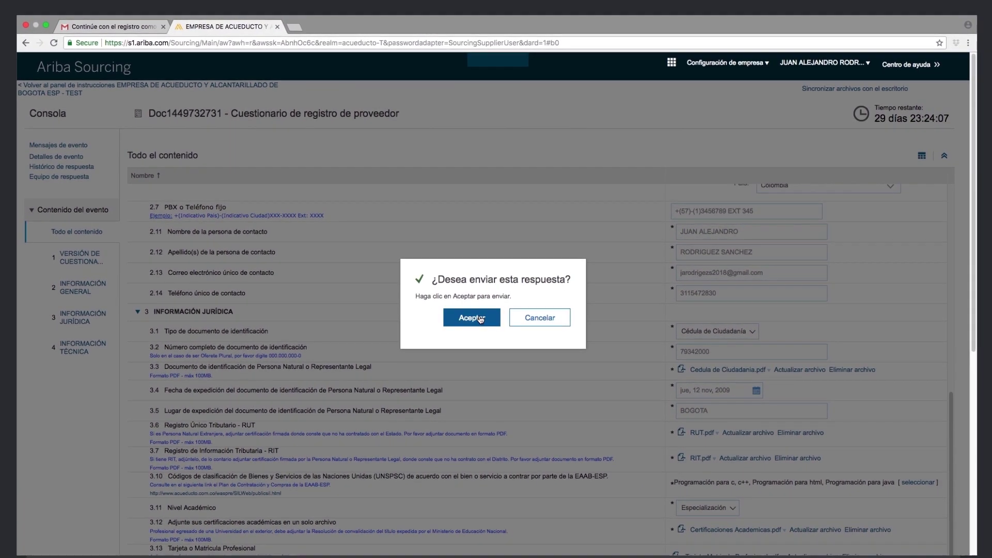
pyautogui.click(479, 318)
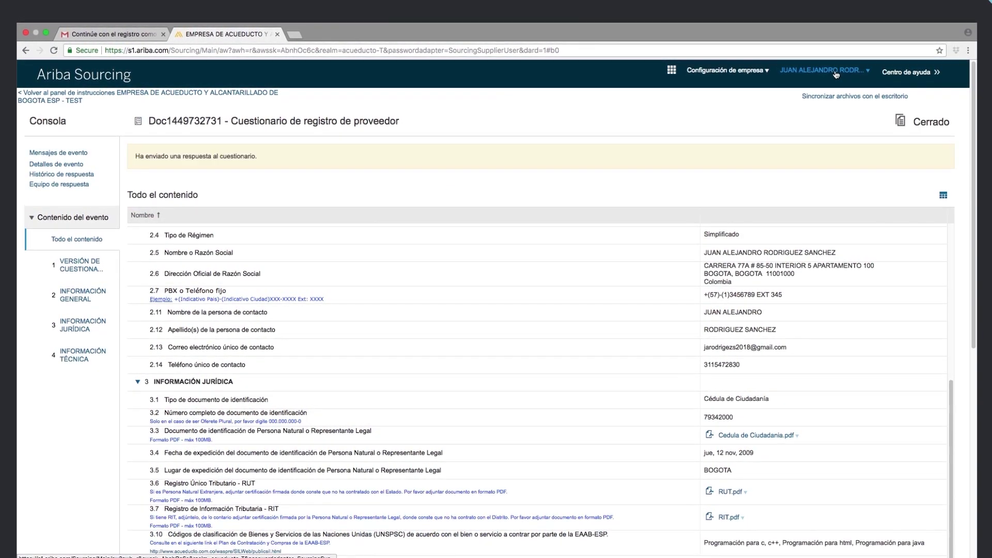
pyautogui.click(826, 69)
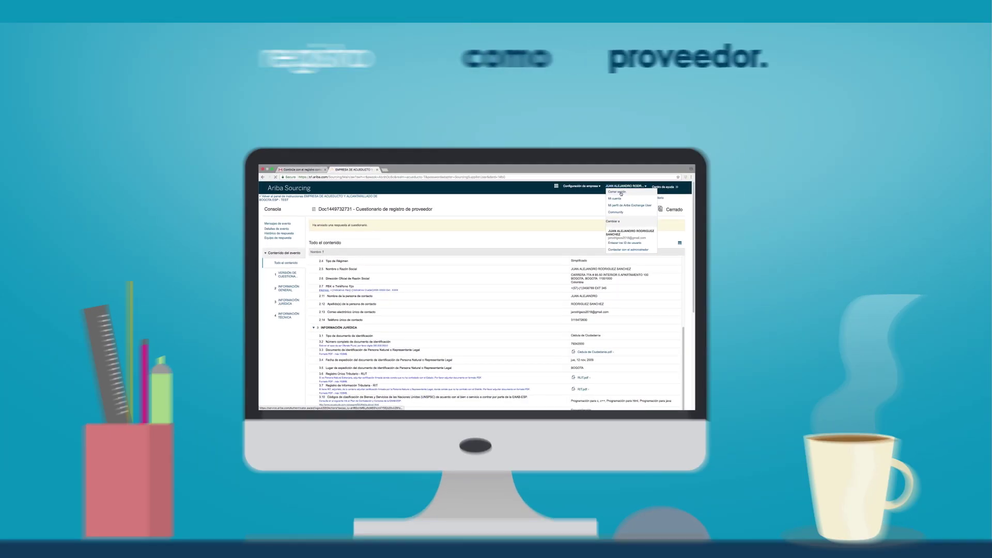
# Sign out of Ariba with Cerrar sesión
pyautogui.click(621, 192)
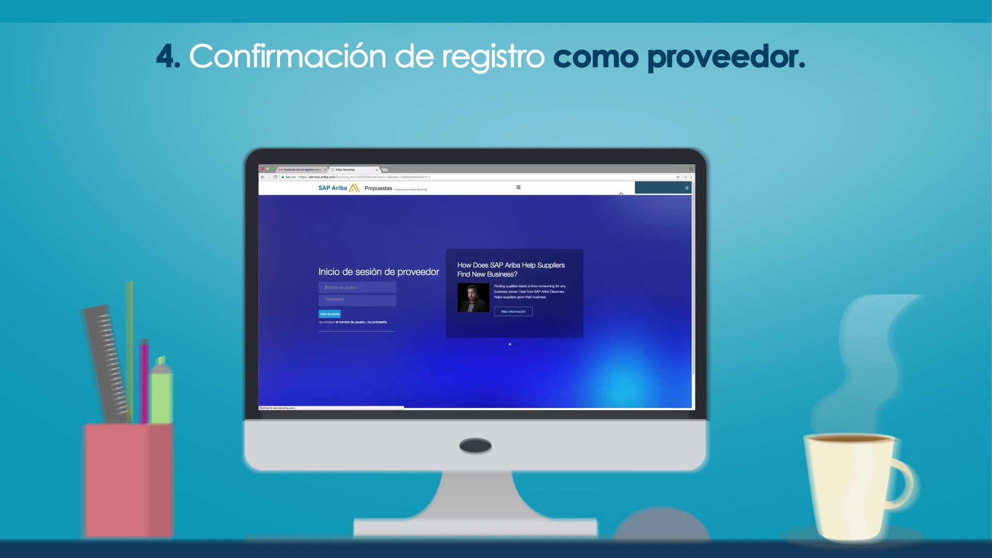